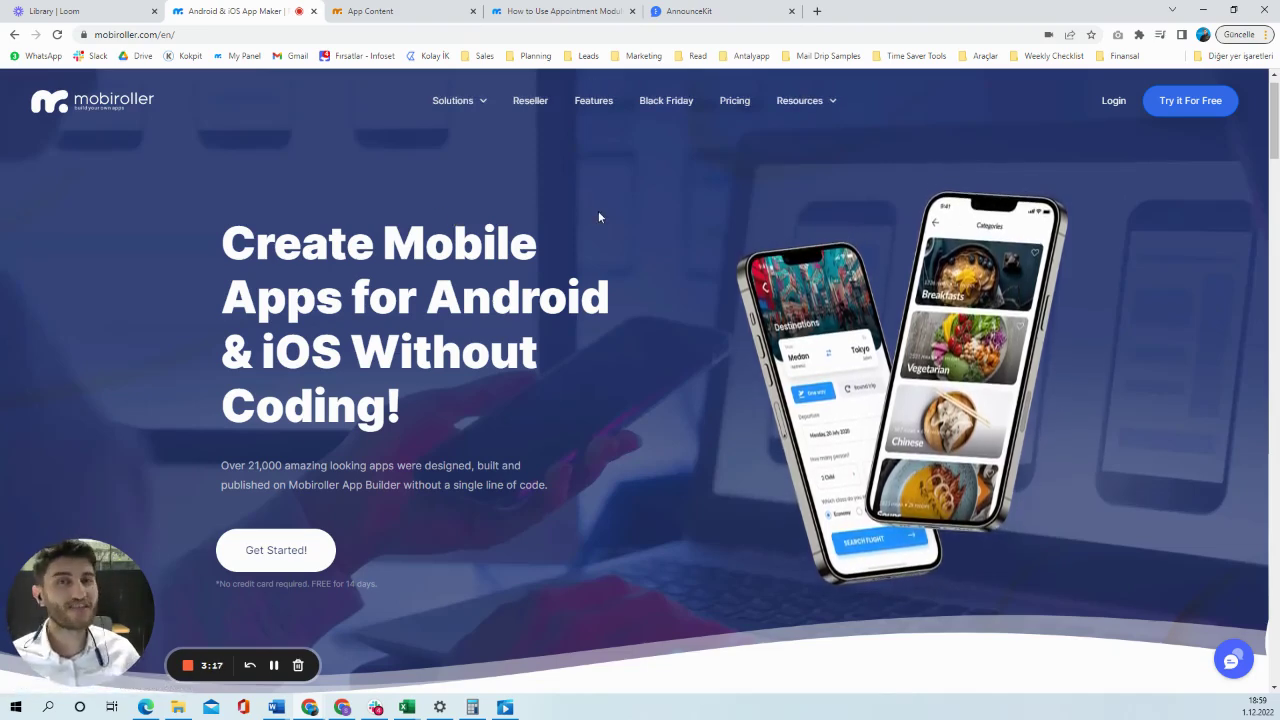
Open the Dentroller About Us page titled Hakkımızda and reveal its clinic description text
click(367, 12)
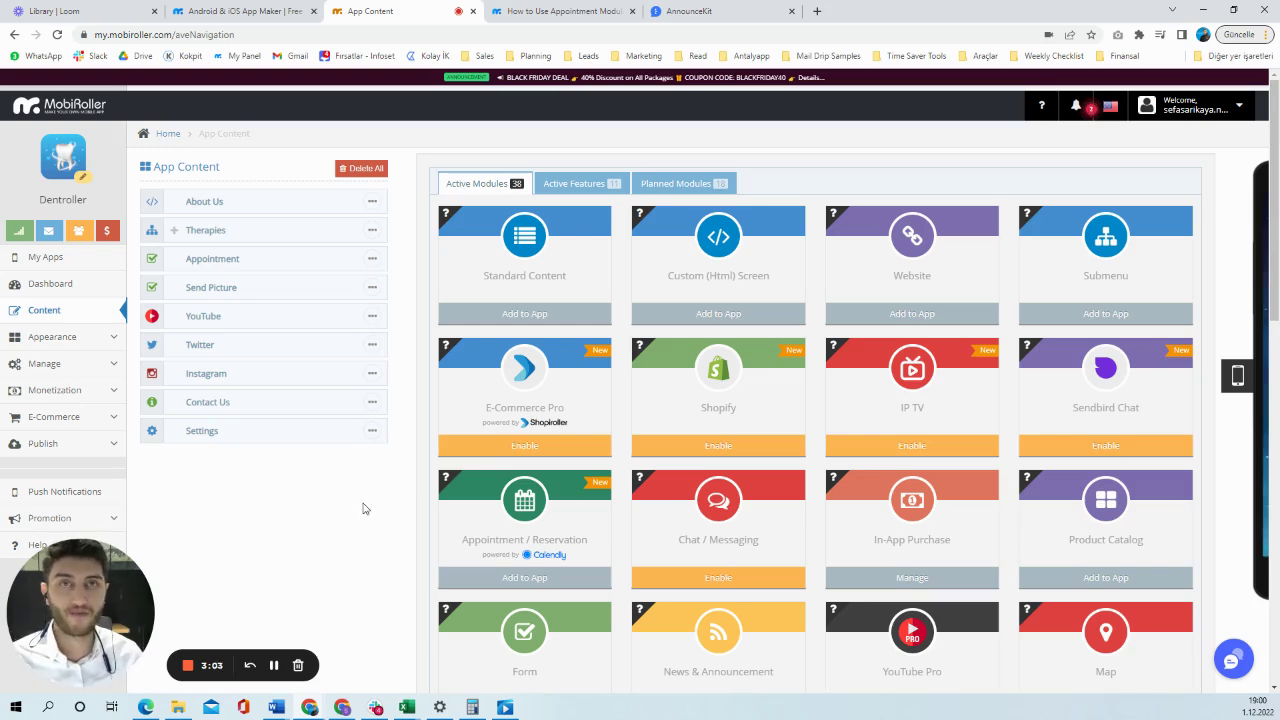
click(240, 216)
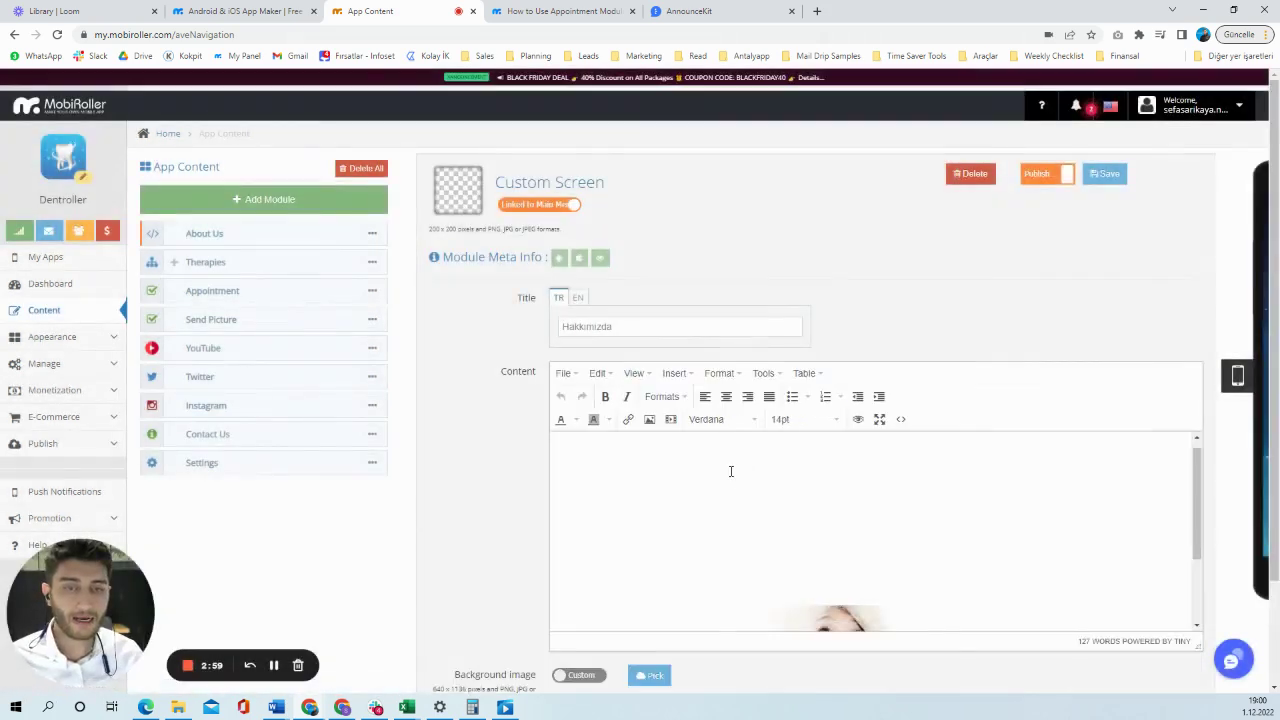
drag(634, 449, 1083, 594)
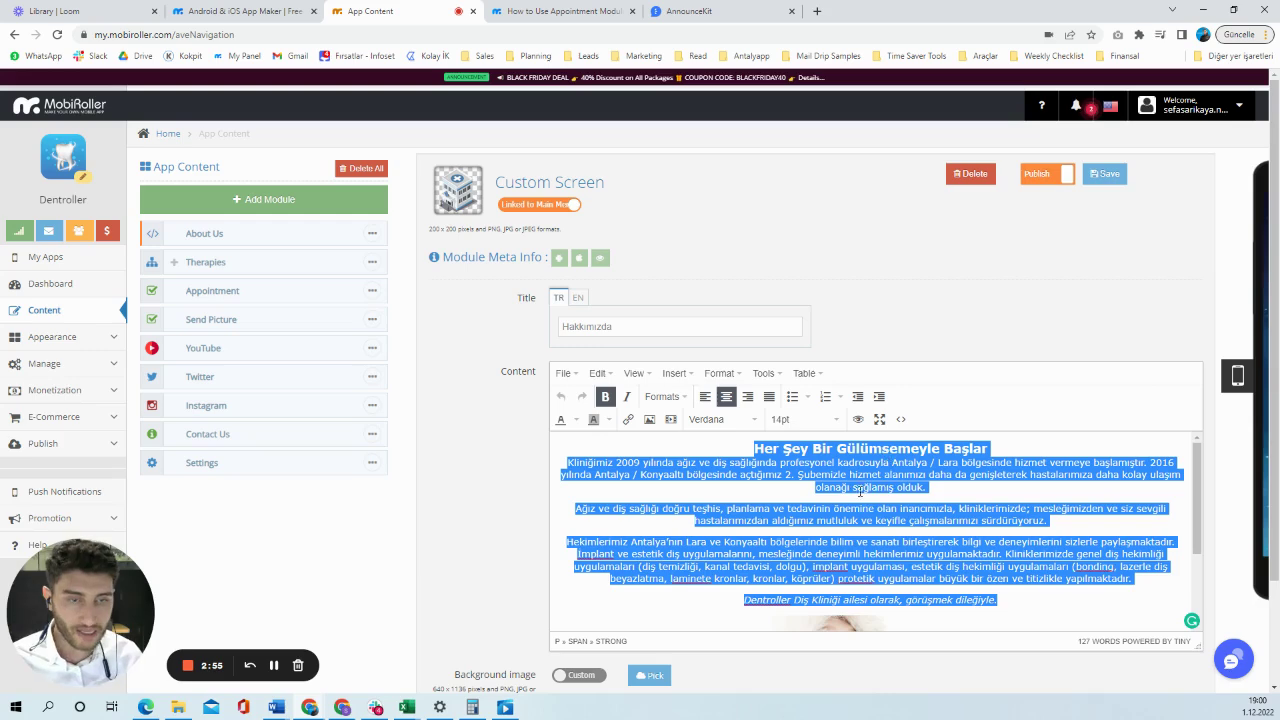
click(695, 480)
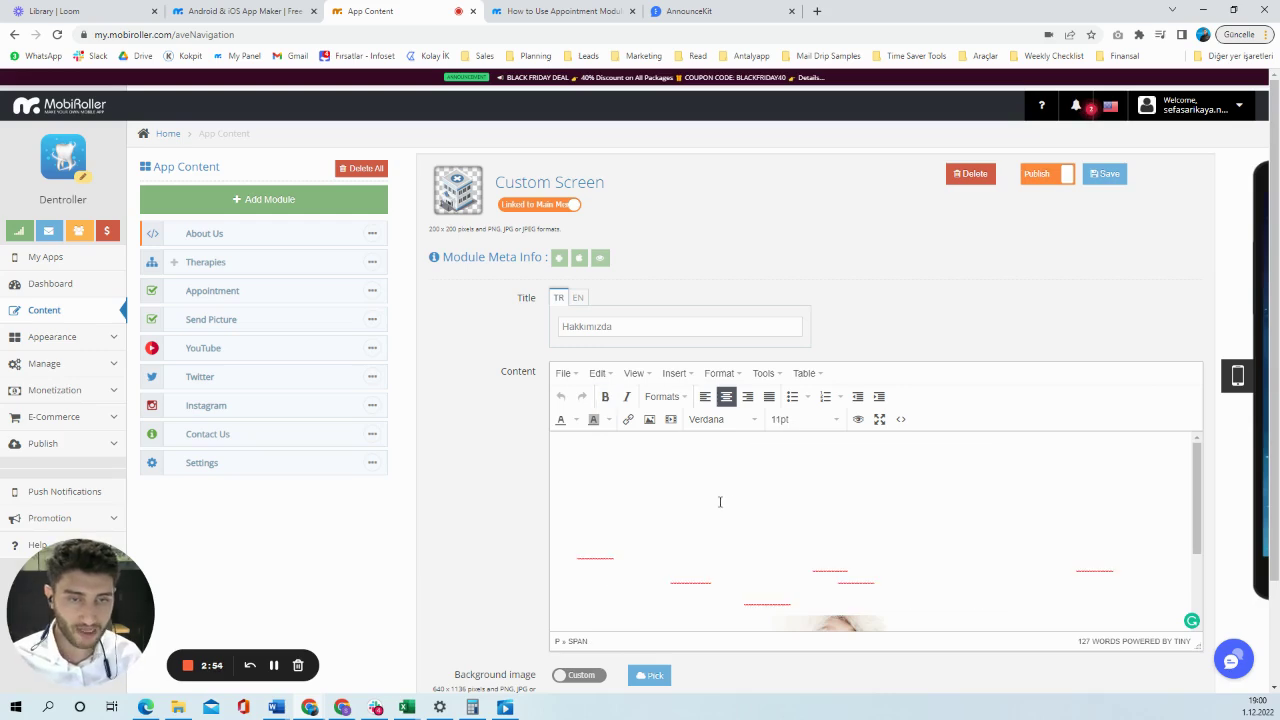
Expand the Therapies submenu and view the Zirkonyum page's English content text
click(198, 266)
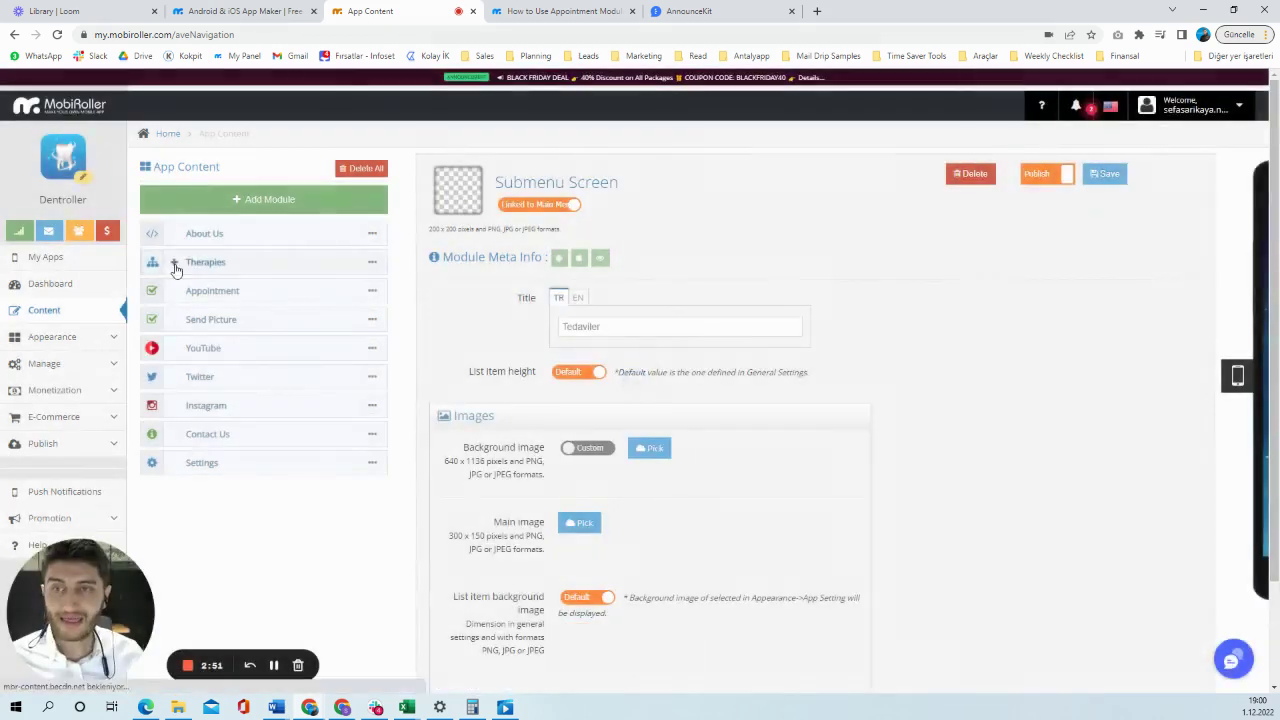
click(240, 292)
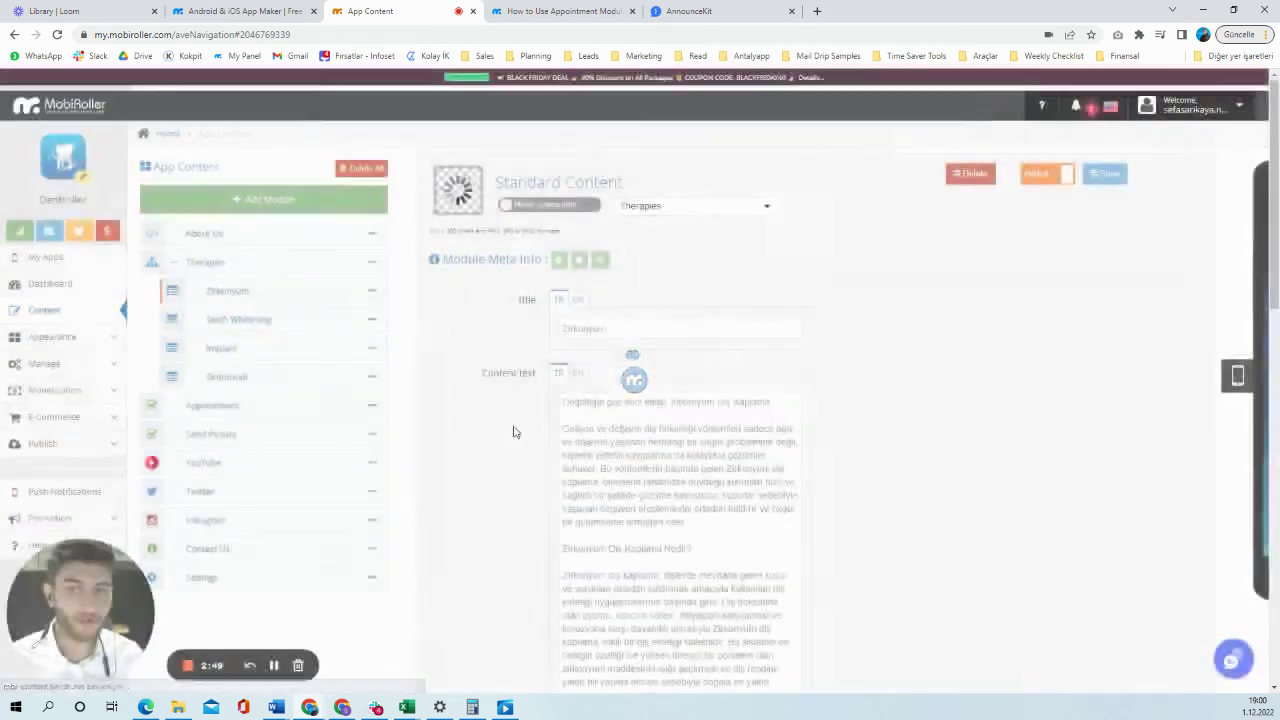
scroll(685, 428, down, 1)
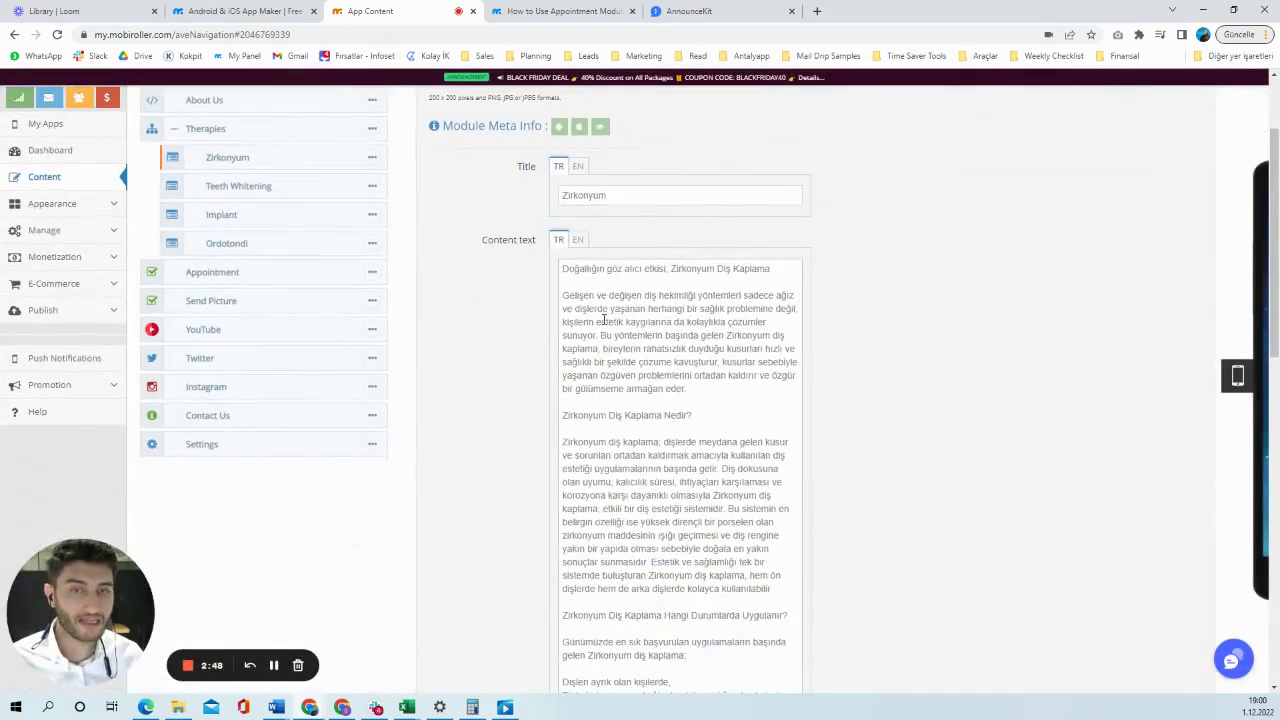
click(576, 240)
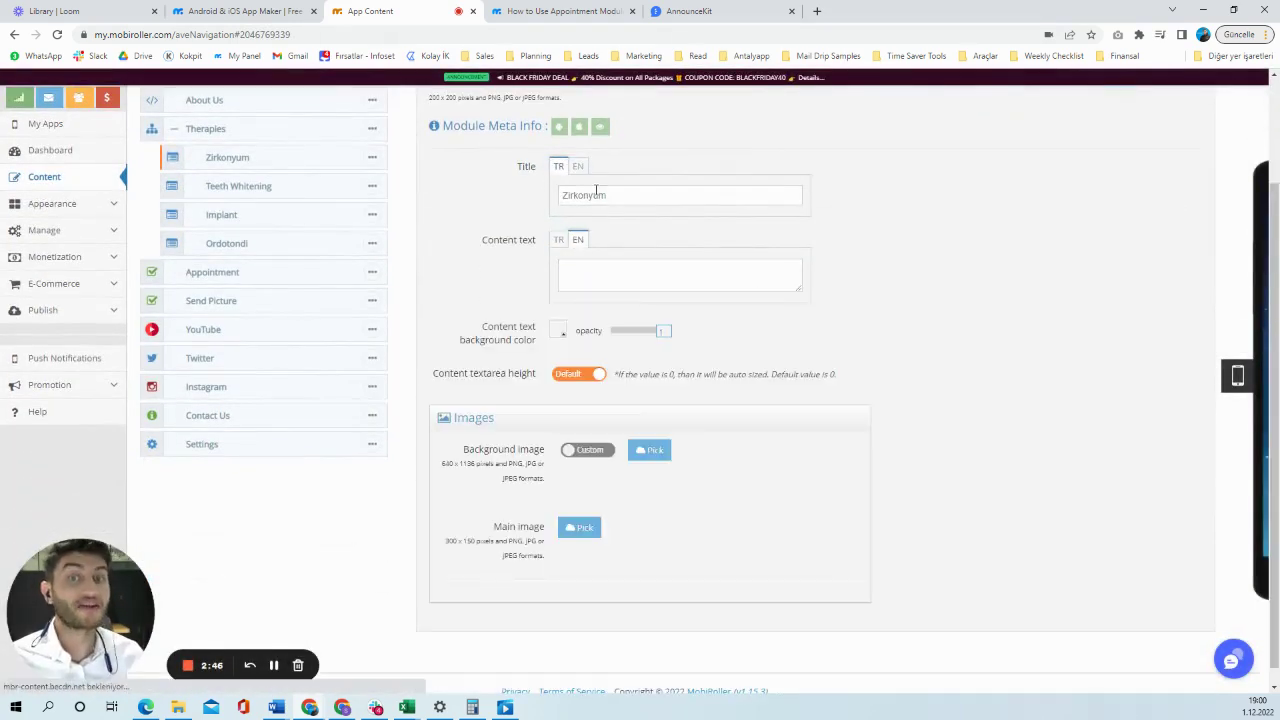
Review the Implant therapy page's Turkish text, then bring up the YouTube module settings
click(272, 218)
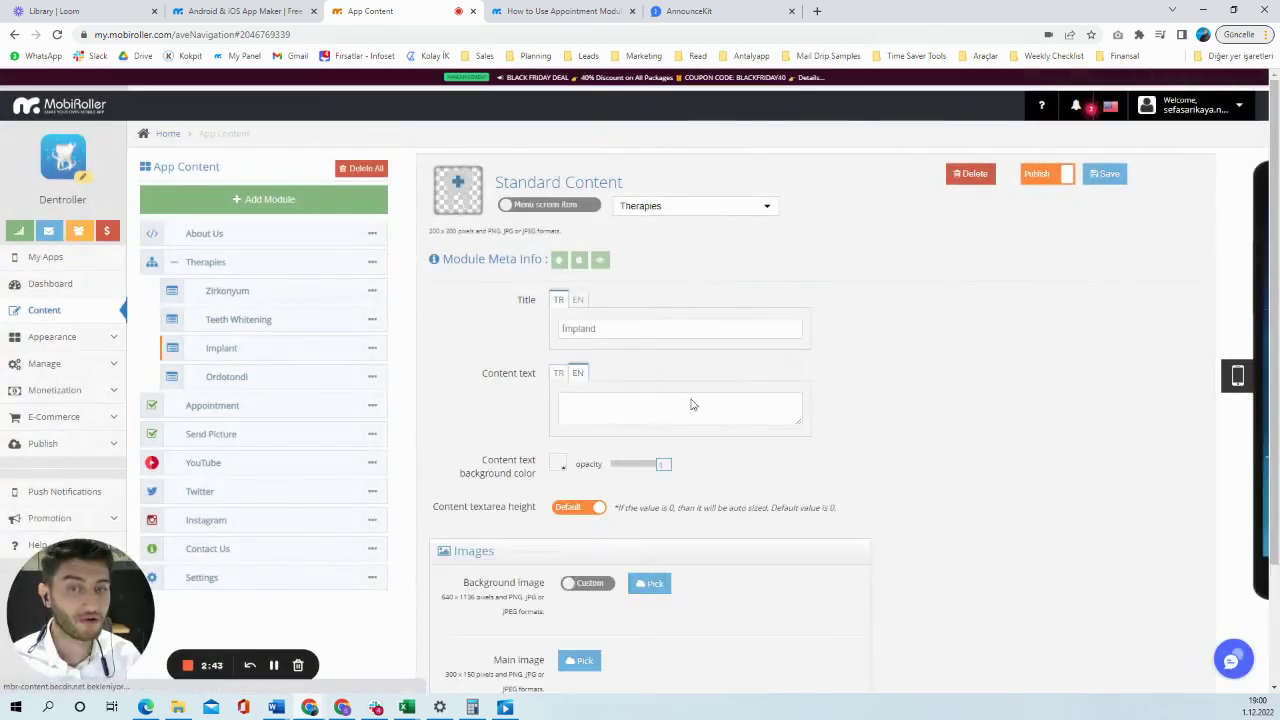
click(560, 373)
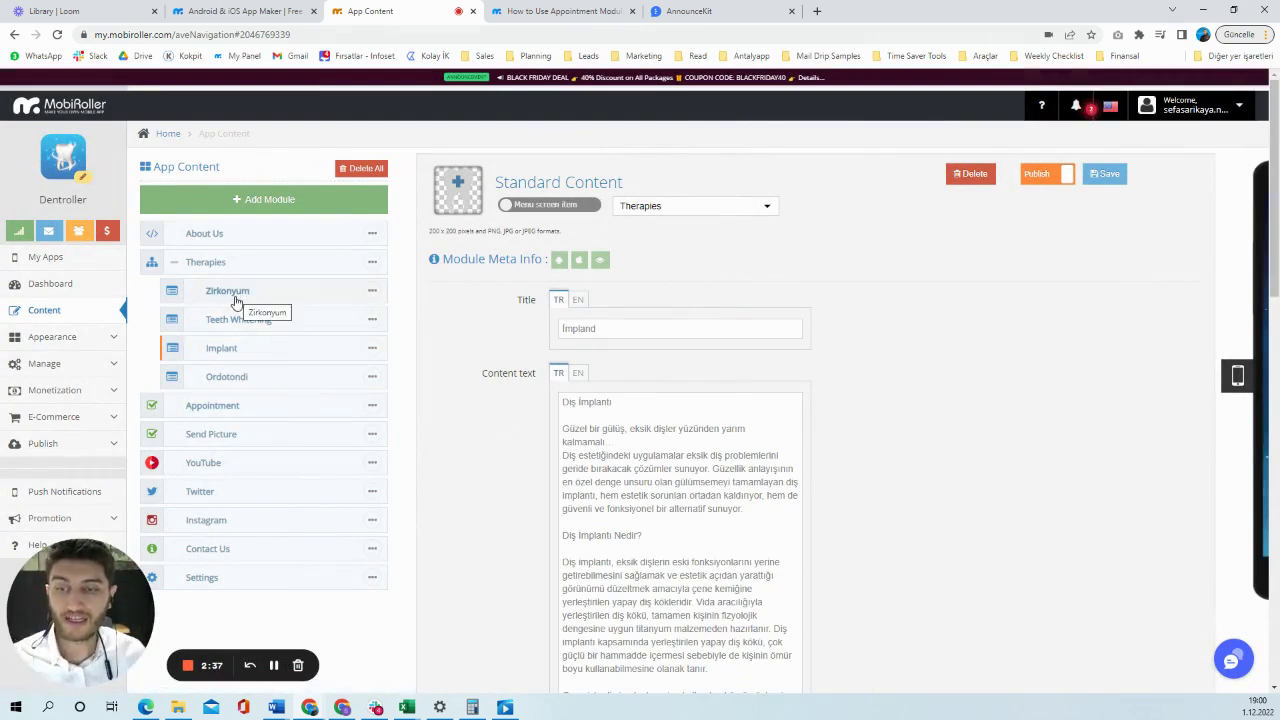
scroll(580, 420, down, 1)
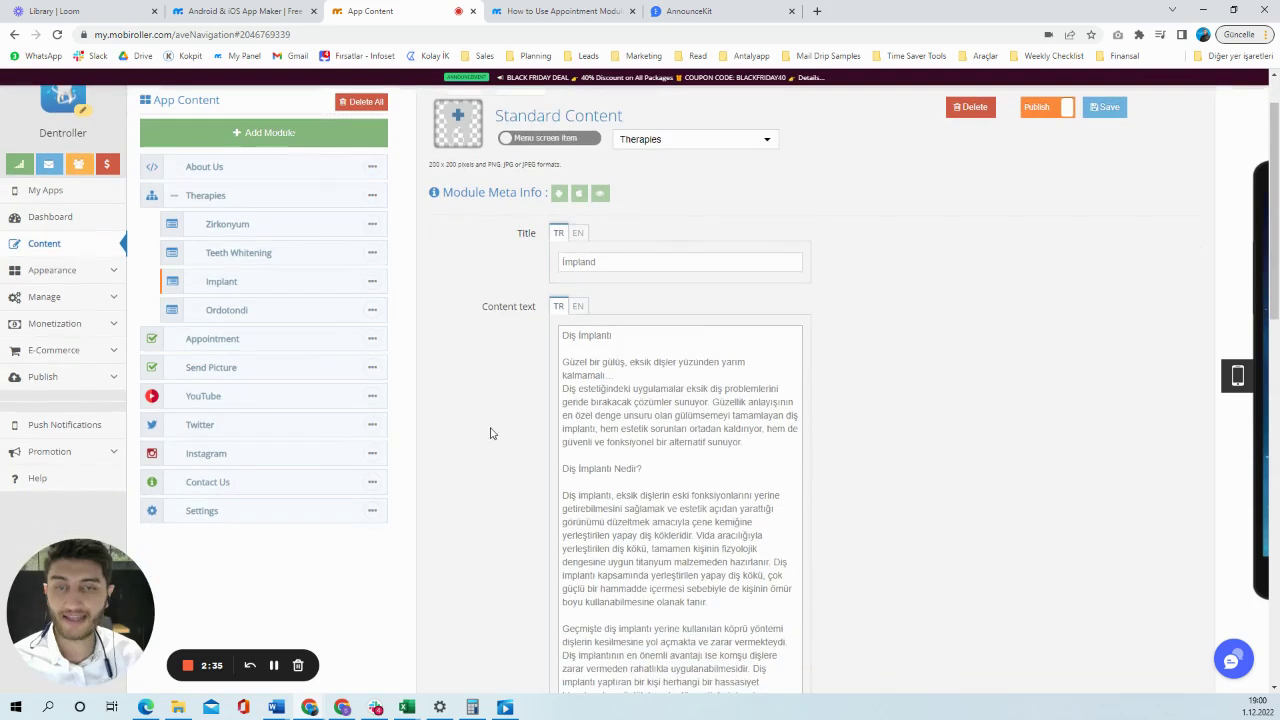
click(221, 411)
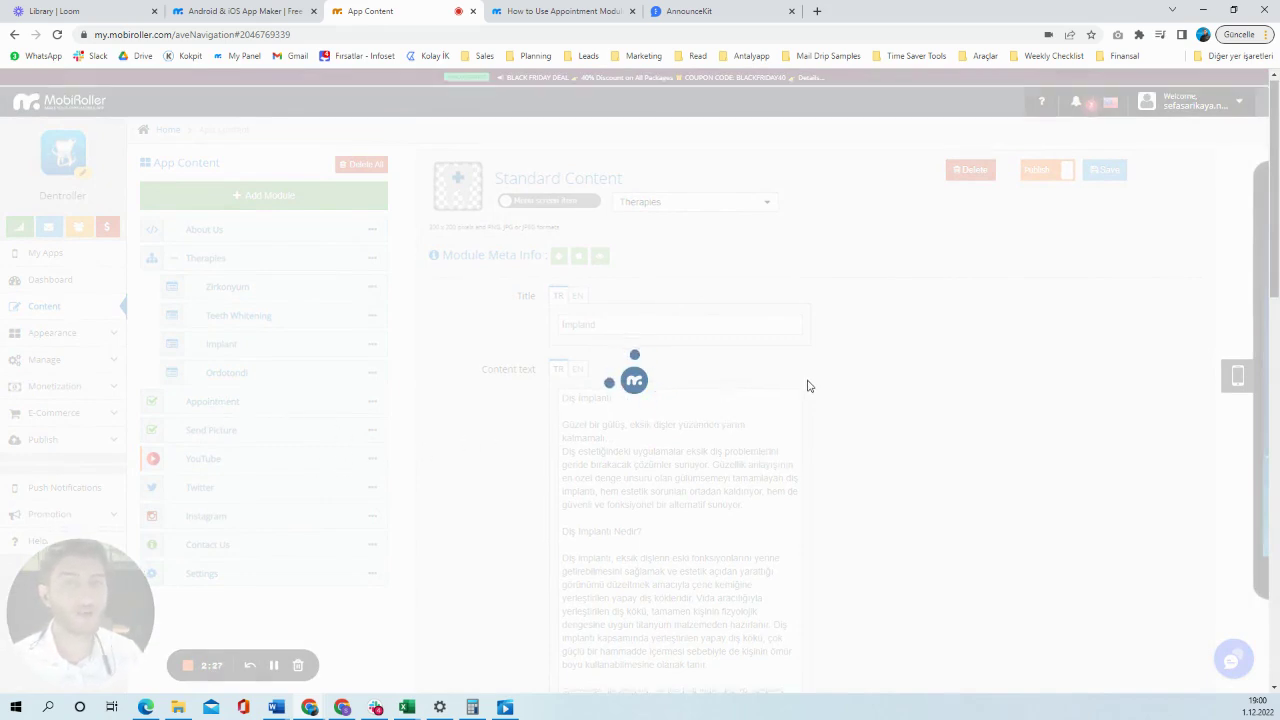
scroll(808, 380, down, 4)
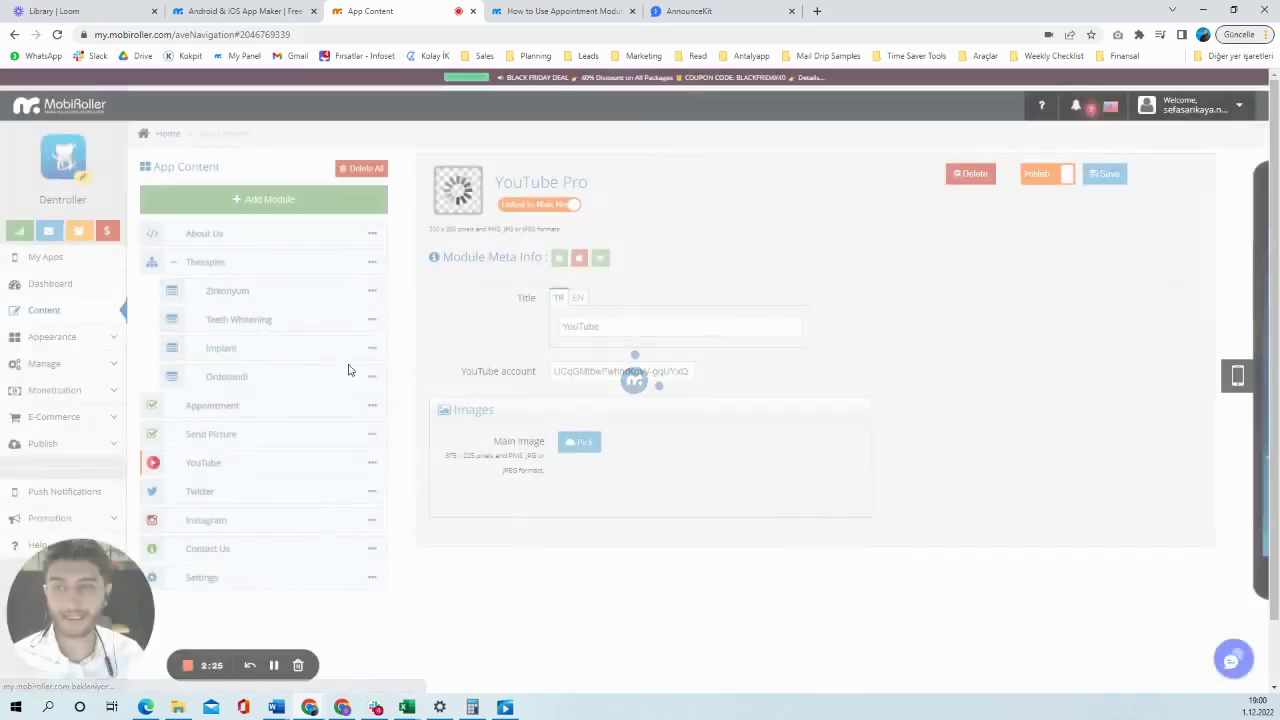
Look over Twitter and Contact Us, showing its English title, then return to the Content overview
click(237, 492)
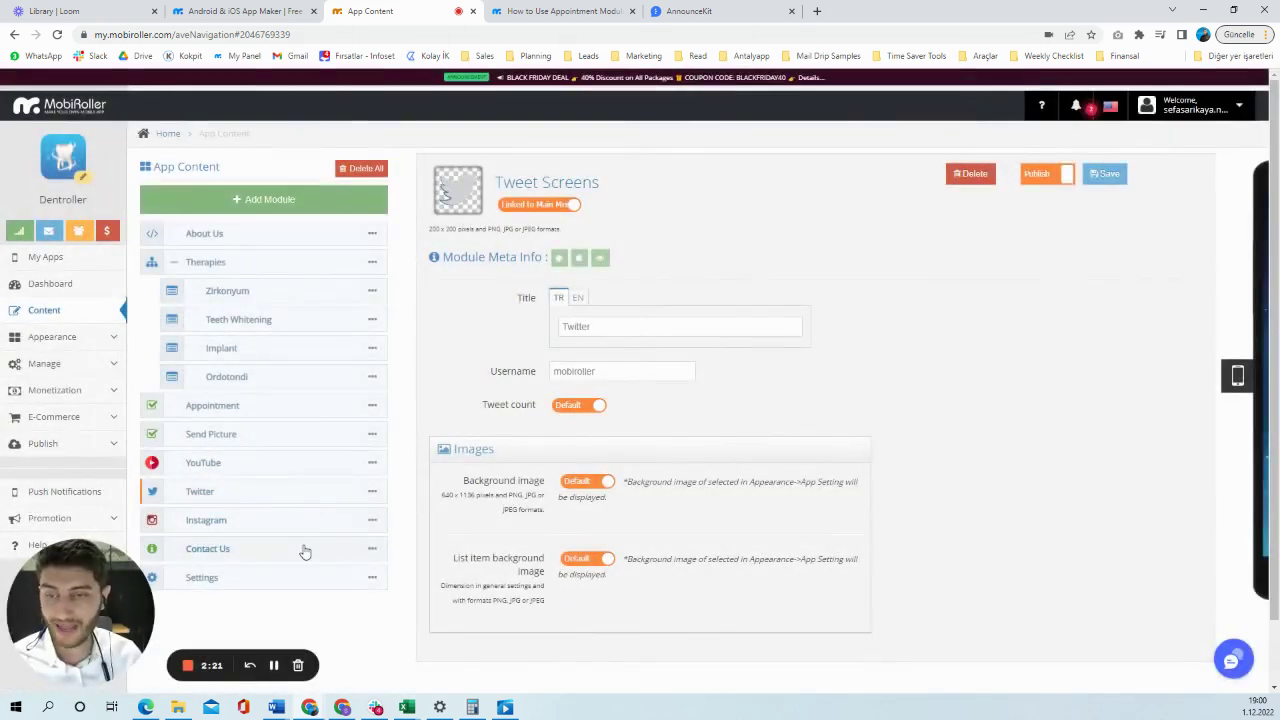
click(303, 551)
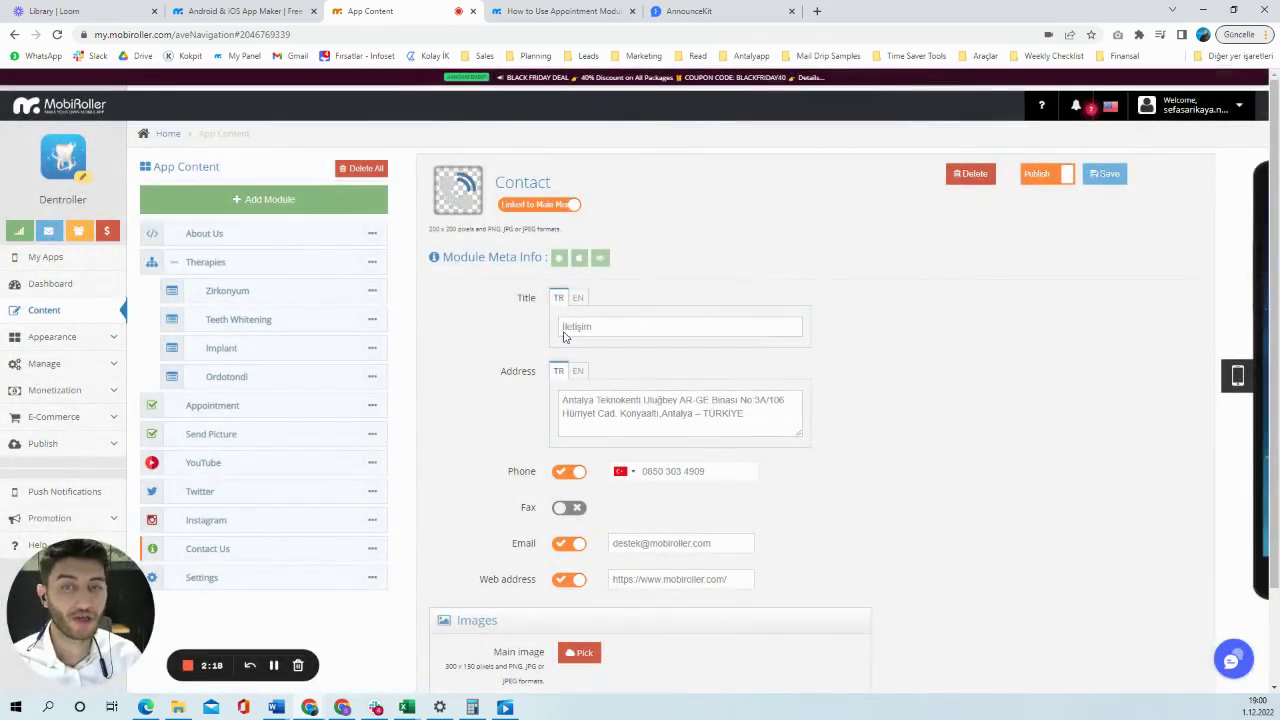
click(577, 298)
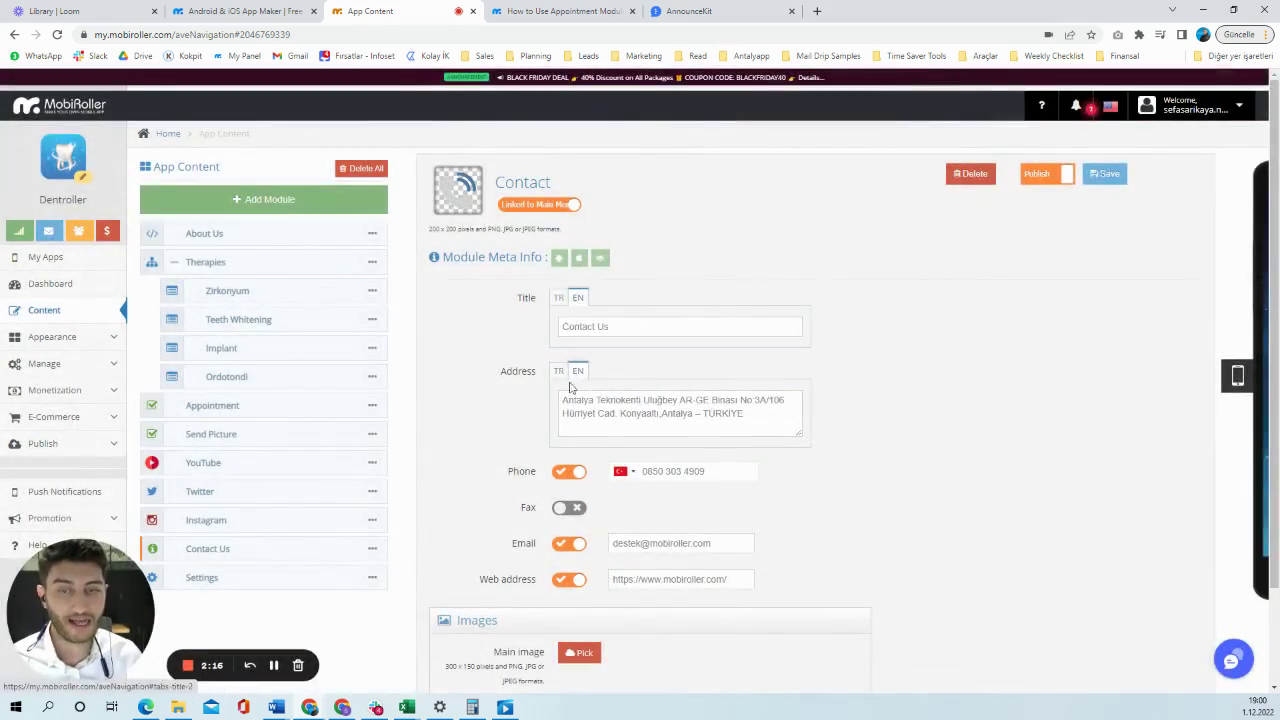
scroll(696, 496, down, 2)
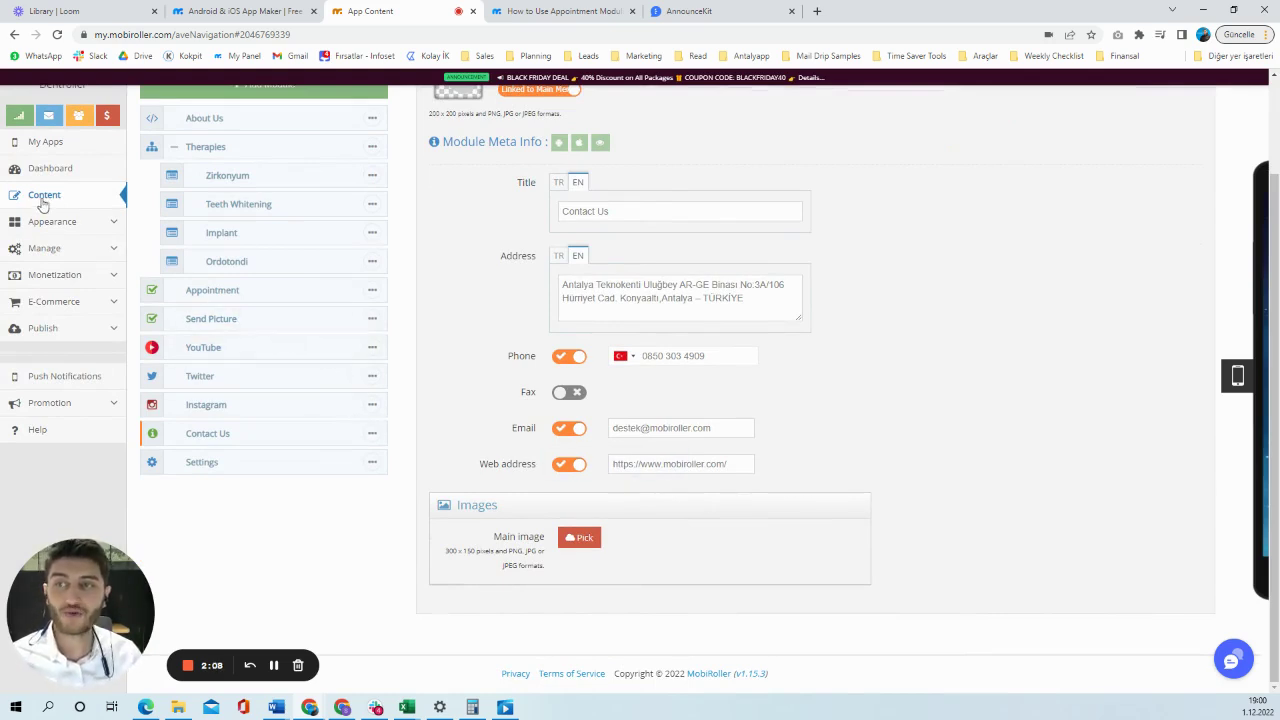
click(40, 197)
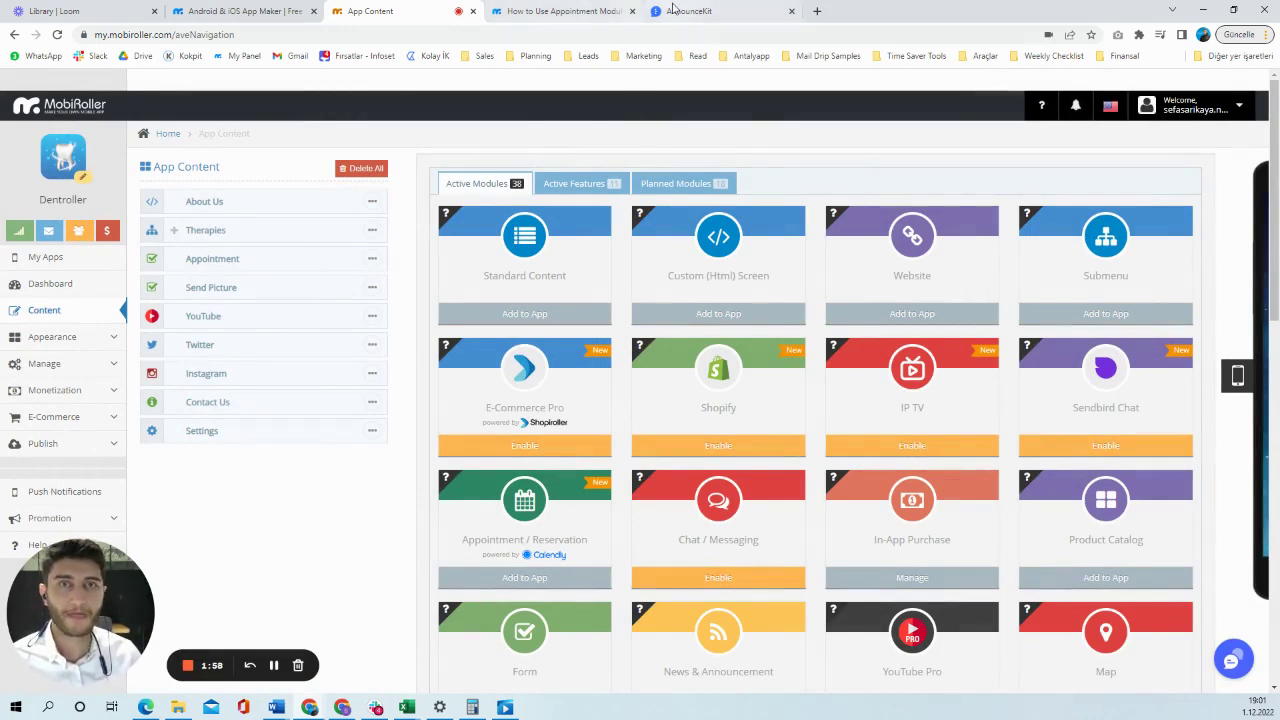
View the Appointment / Reservation (Calendly) help article, then return to the modules catalog
click(528, 10)
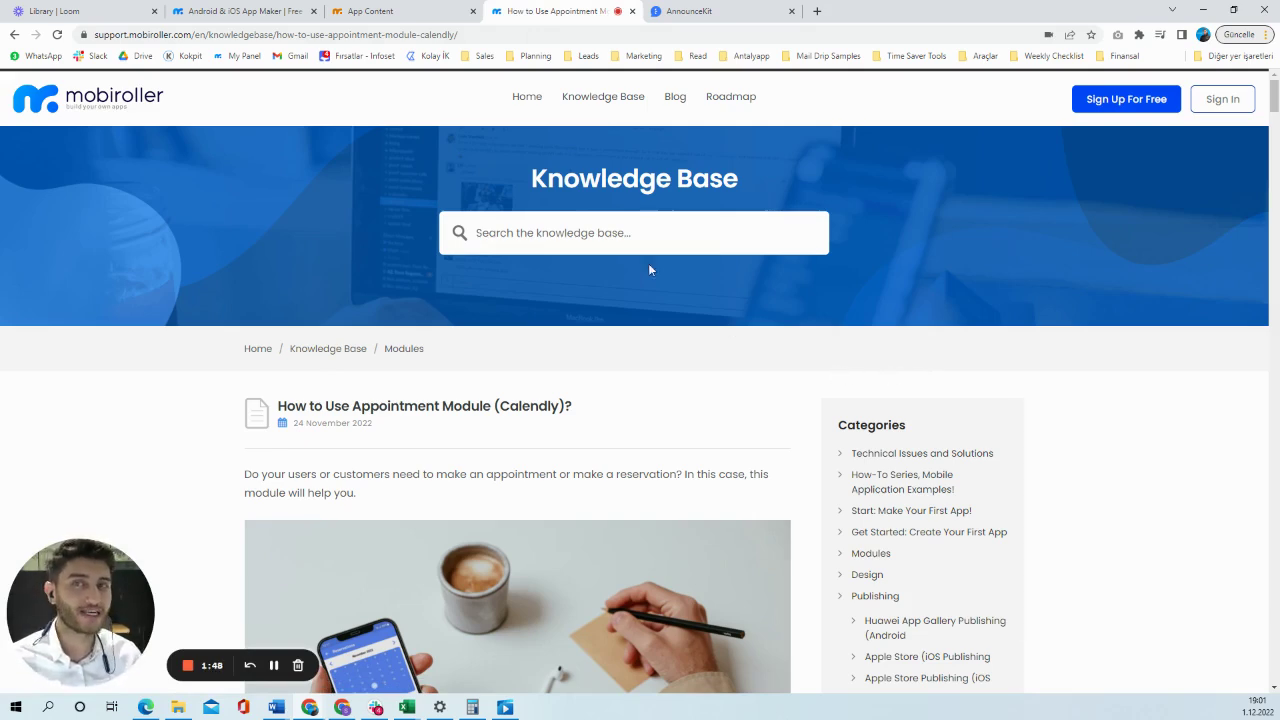
click(400, 11)
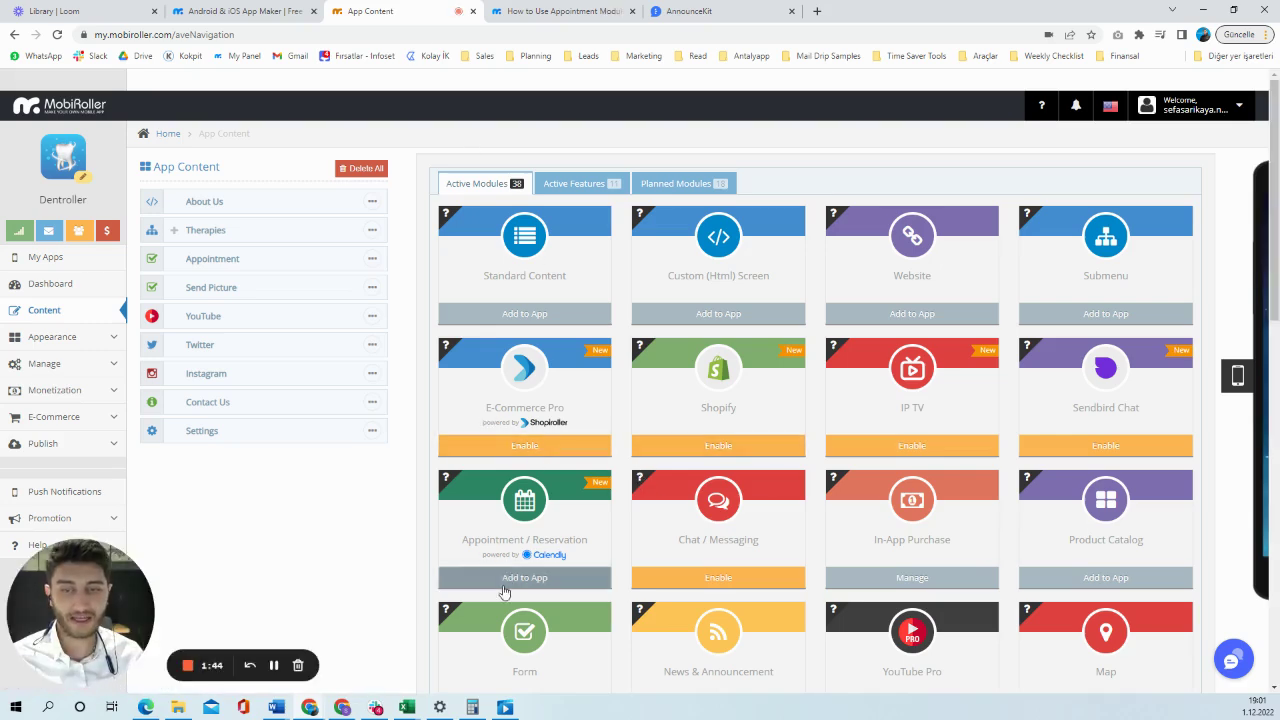
scroll(508, 580, down, 1)
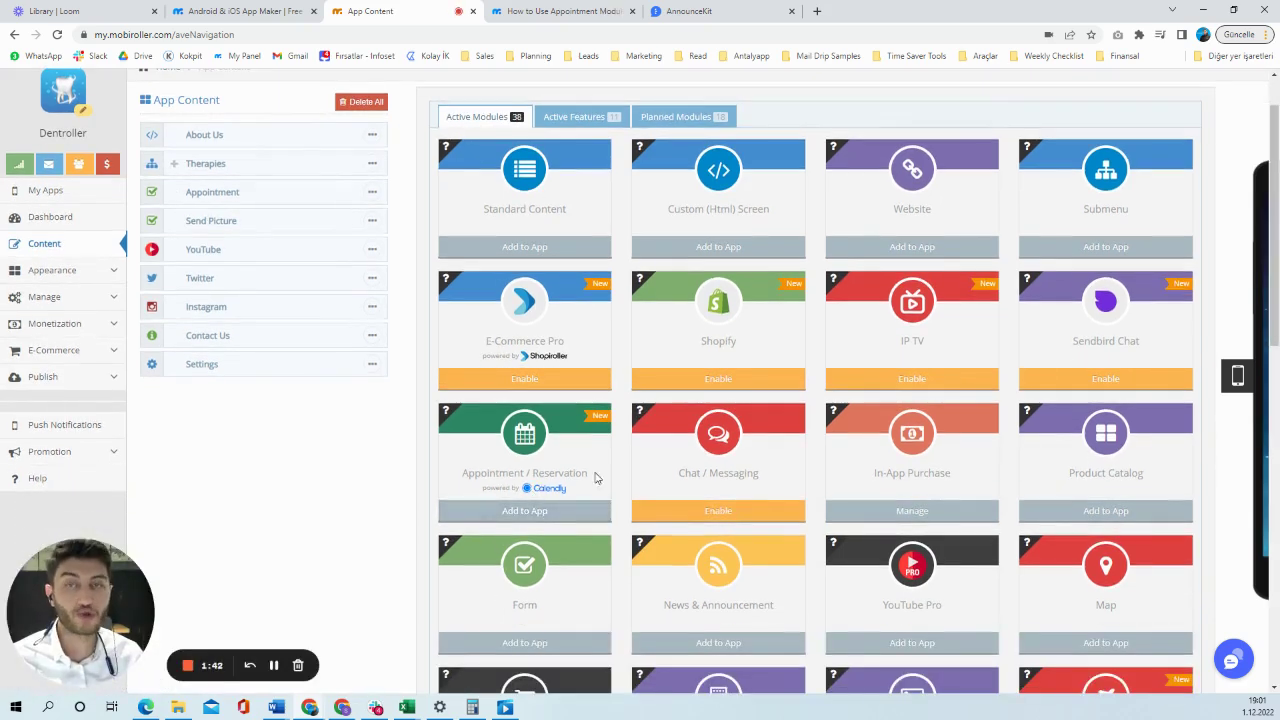
Scroll the Calendly guide past the token and event-settings steps to the buffer-time section
scroll(760, 383, down, 1)
scroll(760, 383, down, 1)
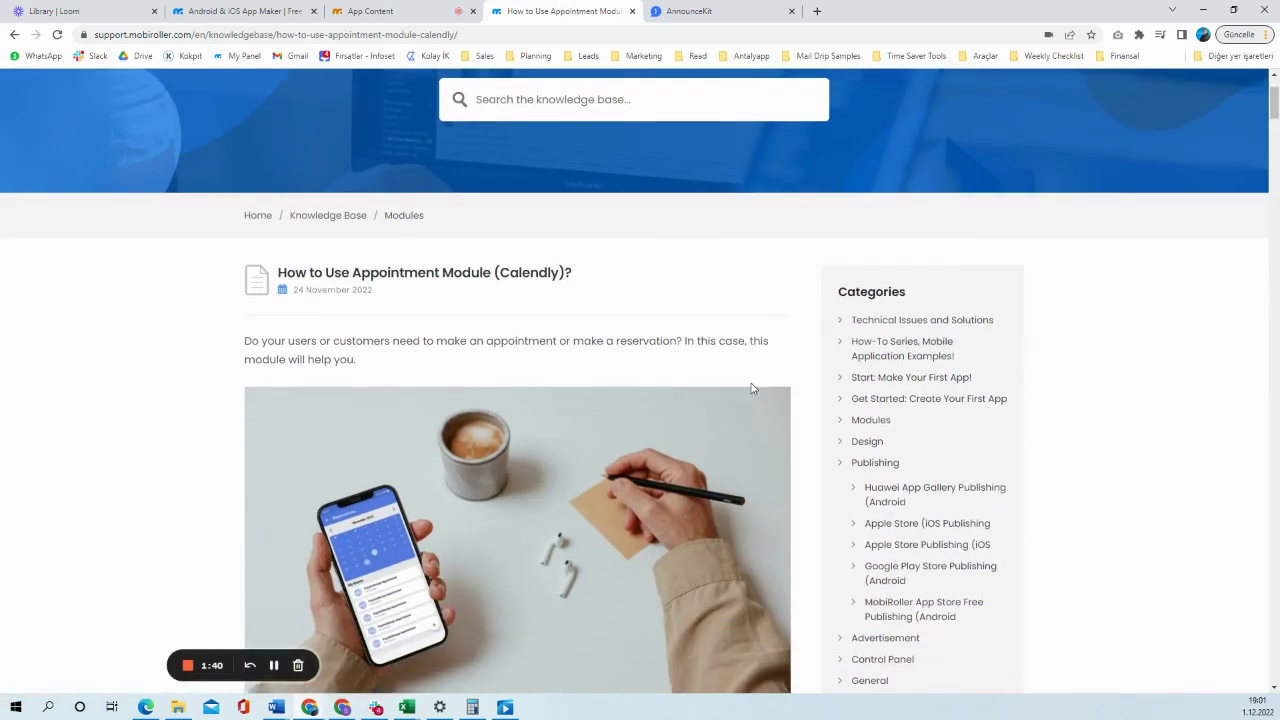
scroll(600, 300, down, 1)
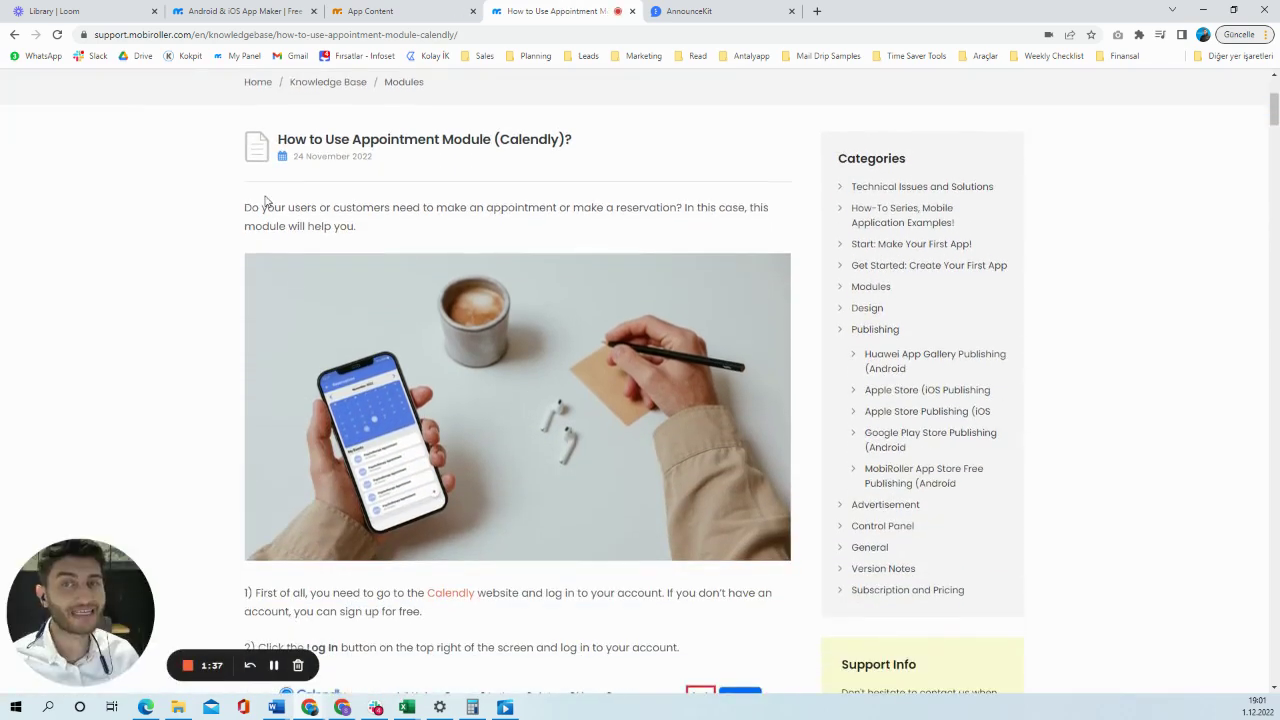
scroll(546, 174, down, 2)
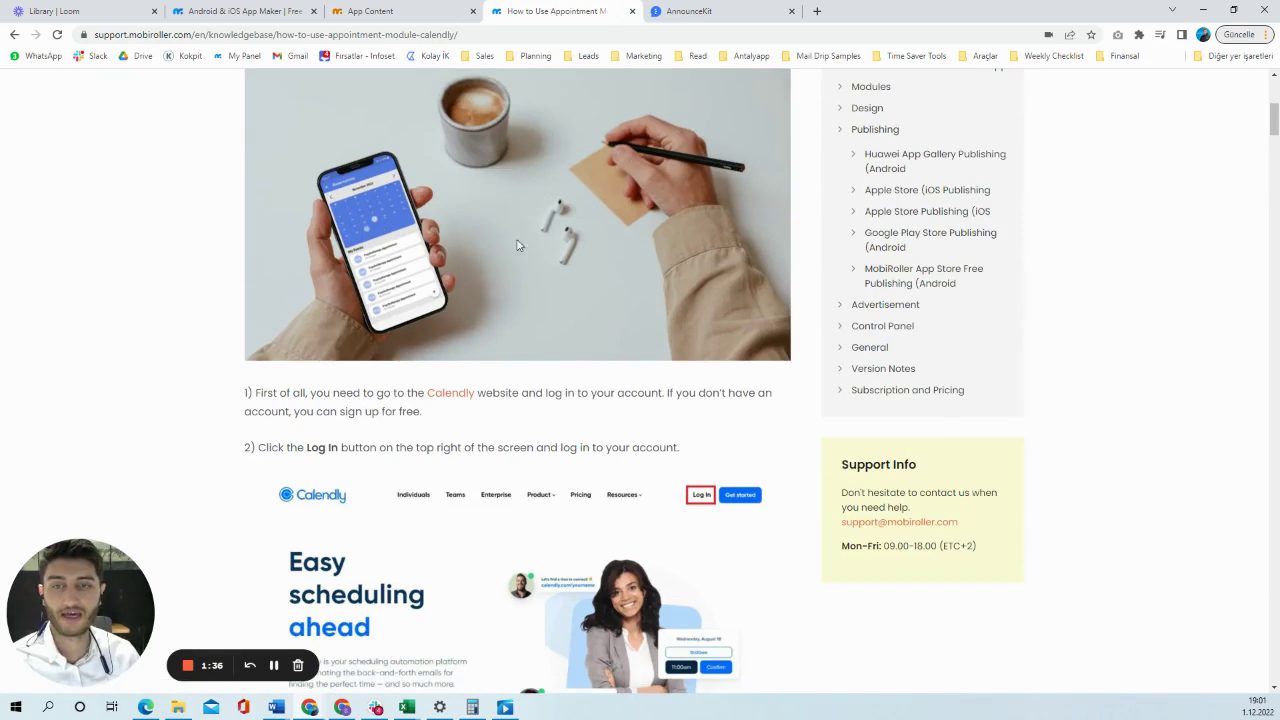
scroll(665, 282, down, 1)
scroll(665, 282, down, 2)
scroll(560, 380, down, 1)
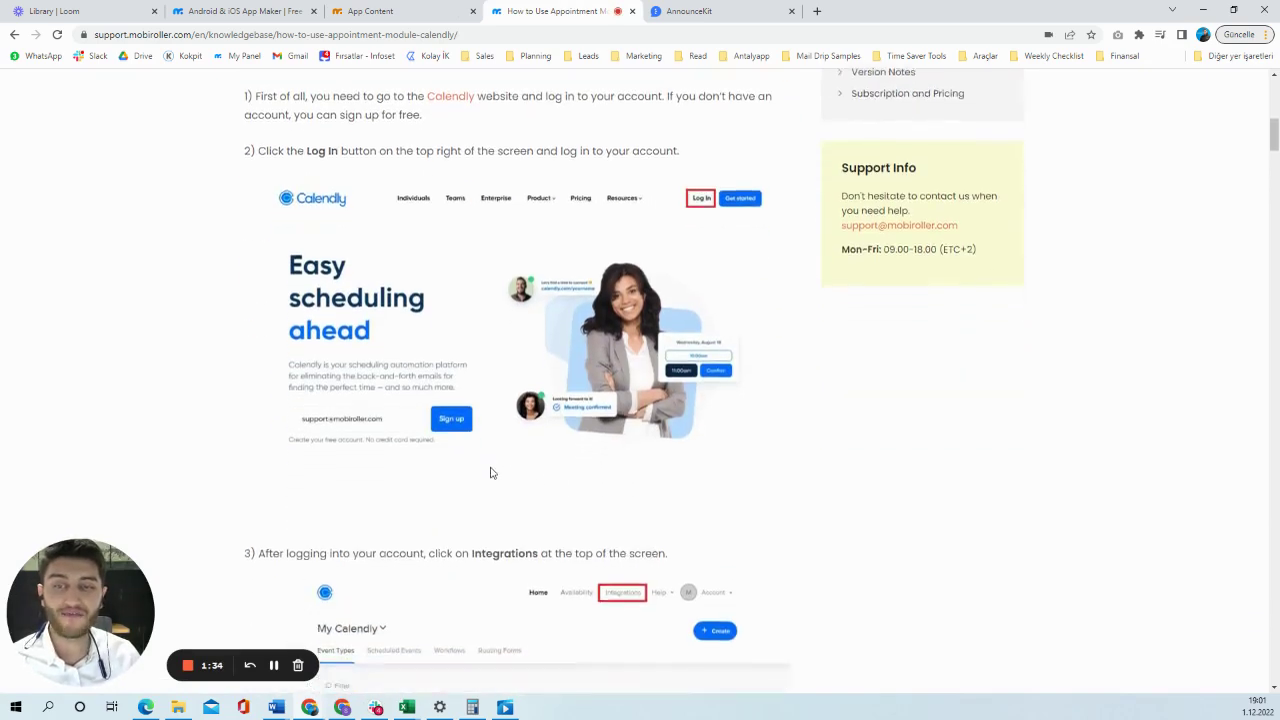
scroll(491, 470, down, 3)
scroll(457, 407, down, 1)
scroll(457, 407, down, 3)
scroll(457, 407, down, 2)
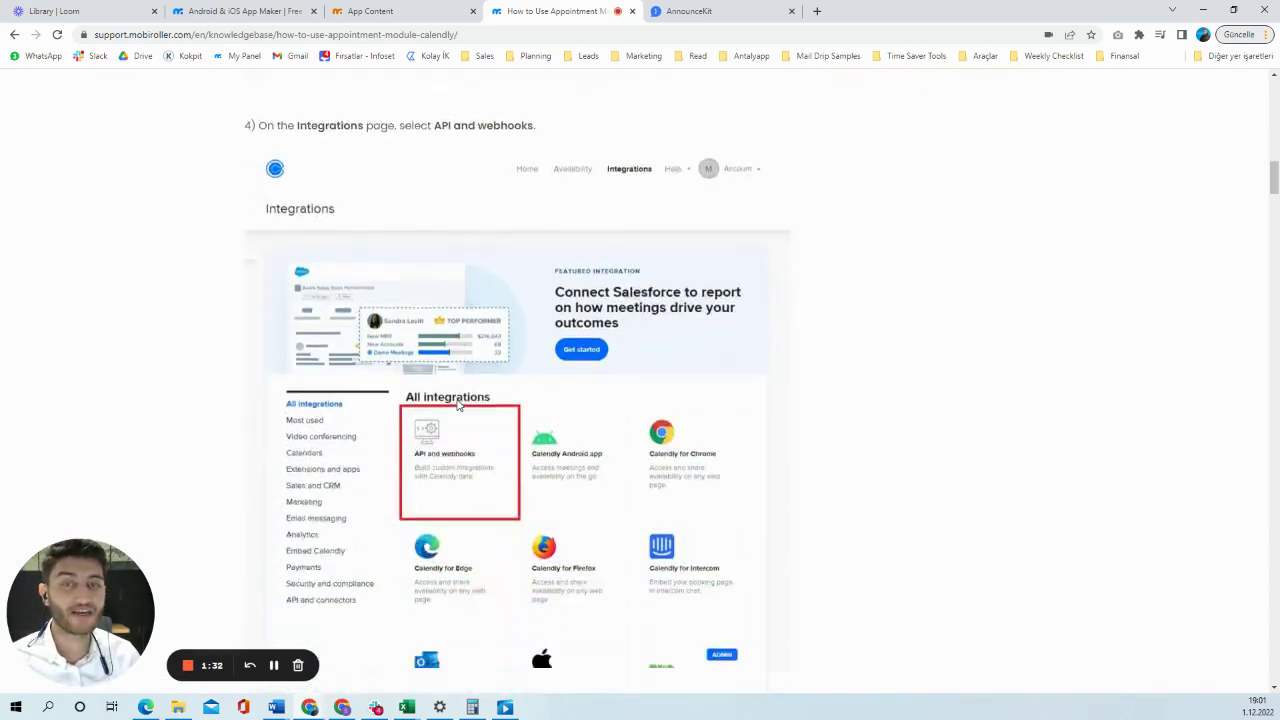
scroll(458, 406, down, 4)
scroll(459, 405, down, 2)
scroll(458, 405, down, 1)
scroll(458, 405, down, 3)
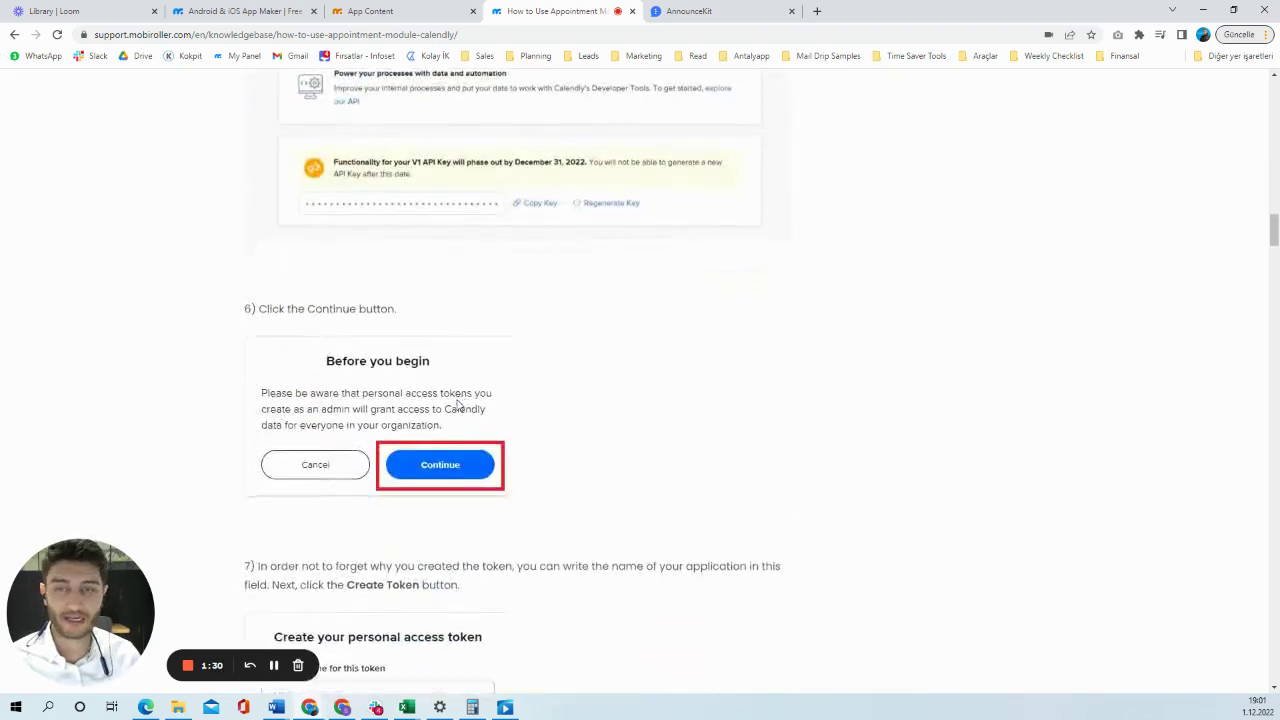
scroll(458, 405, down, 5)
scroll(458, 405, down, 4)
scroll(458, 405, down, 3)
scroll(458, 405, down, 3)
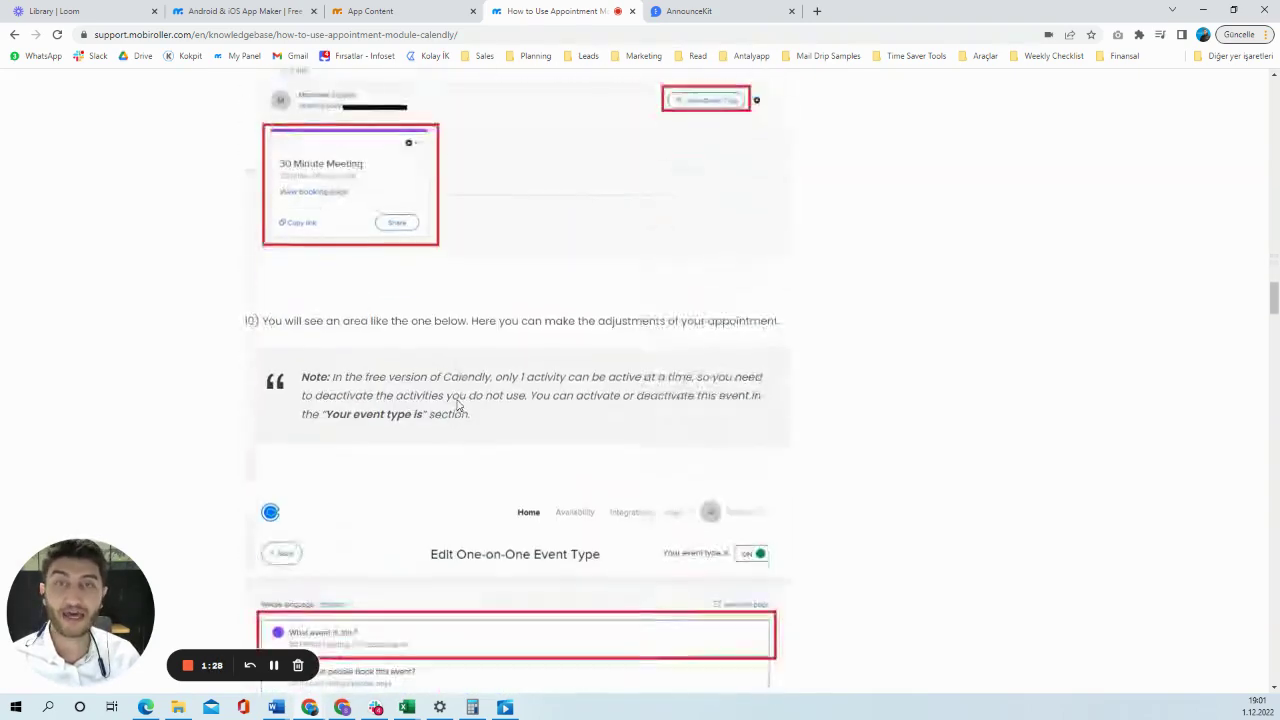
scroll(458, 405, down, 2)
scroll(459, 405, down, 3)
scroll(458, 404, down, 3)
scroll(551, 409, down, 3)
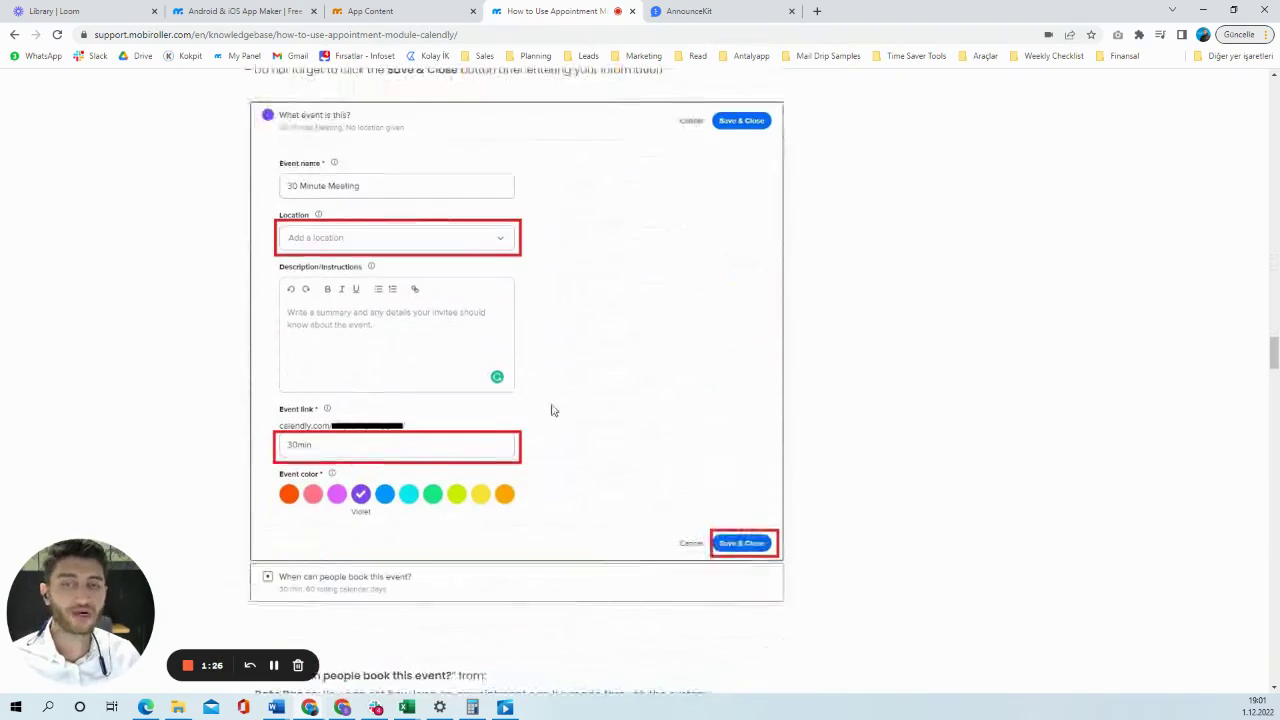
scroll(578, 410, down, 1)
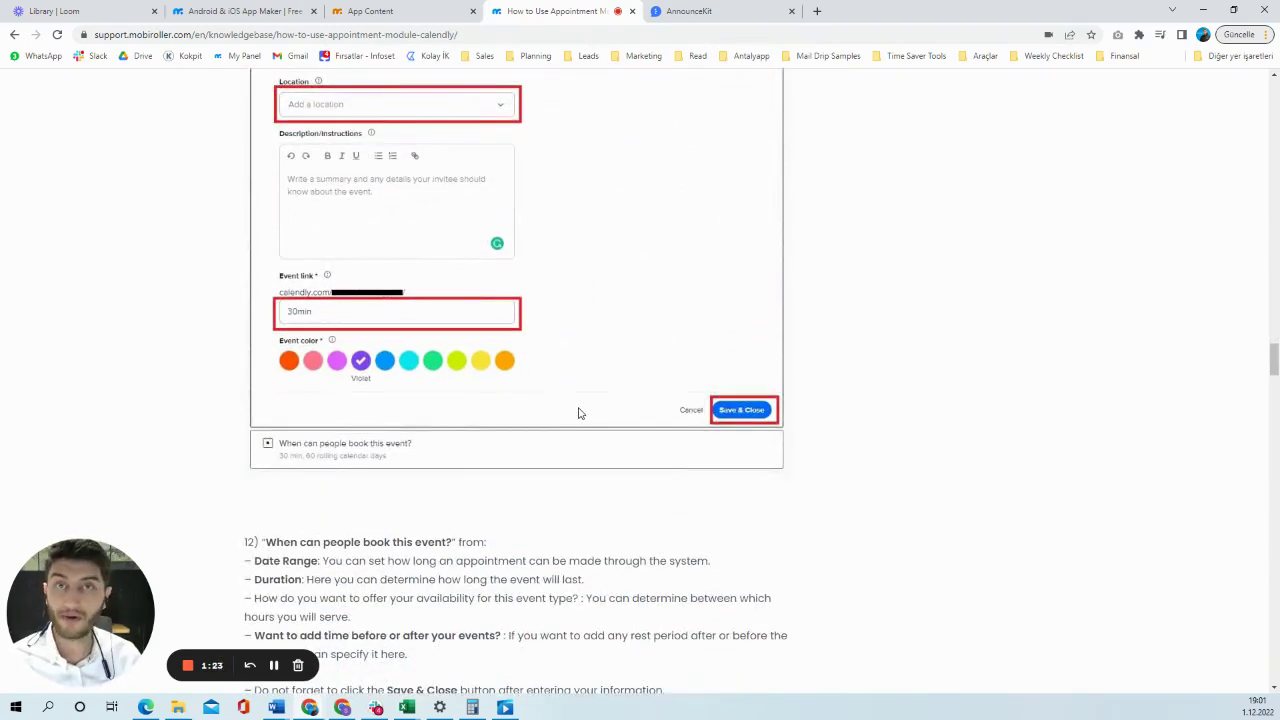
scroll(578, 412, down, 1)
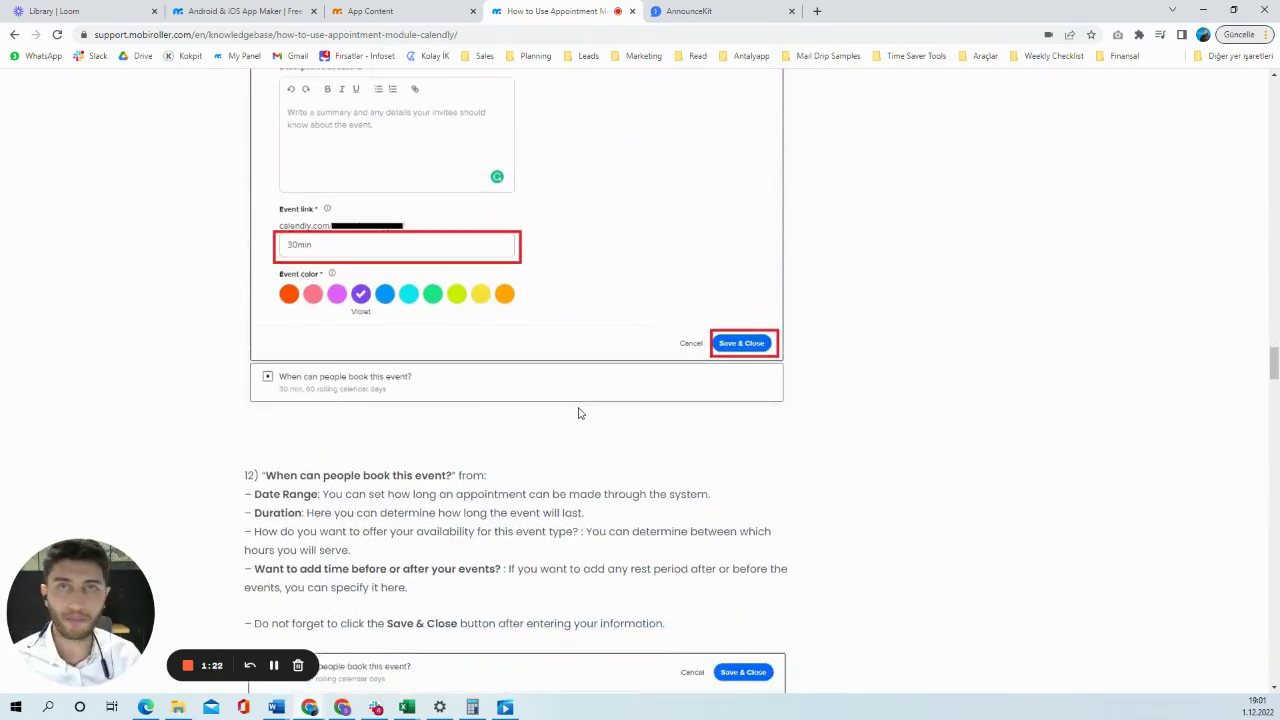
scroll(578, 412, down, 3)
scroll(578, 412, down, 1)
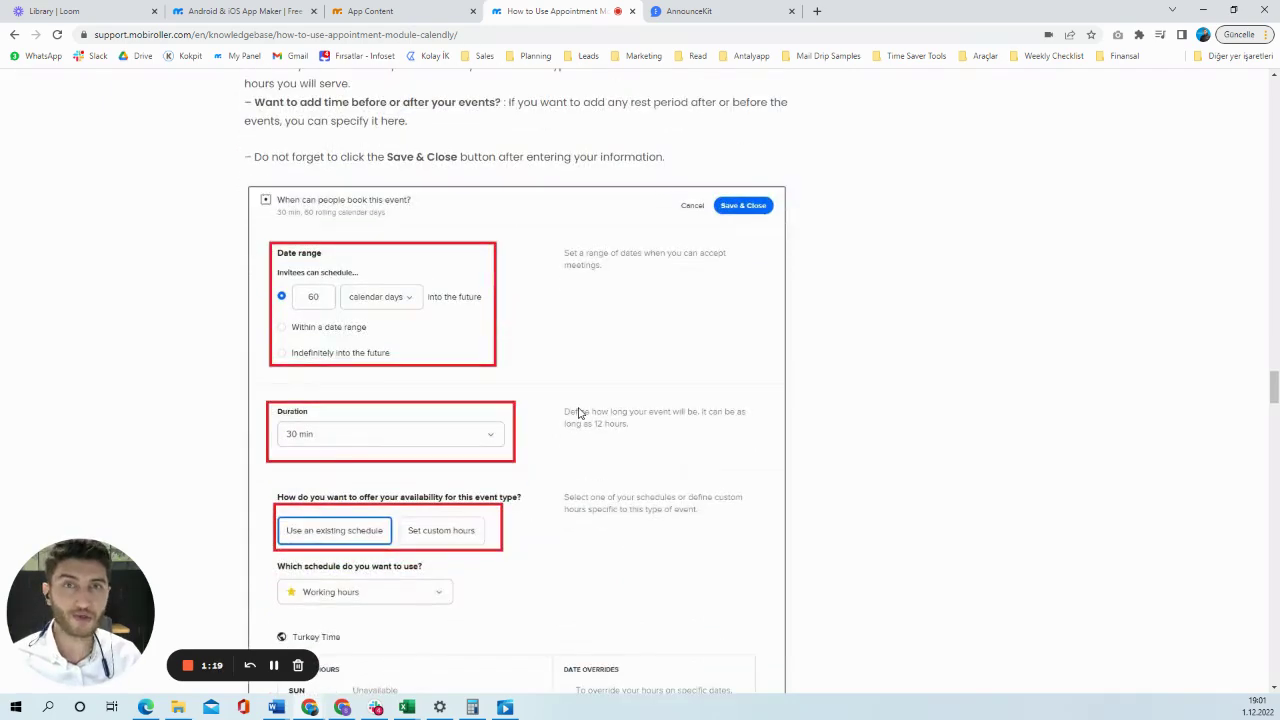
scroll(578, 412, down, 2)
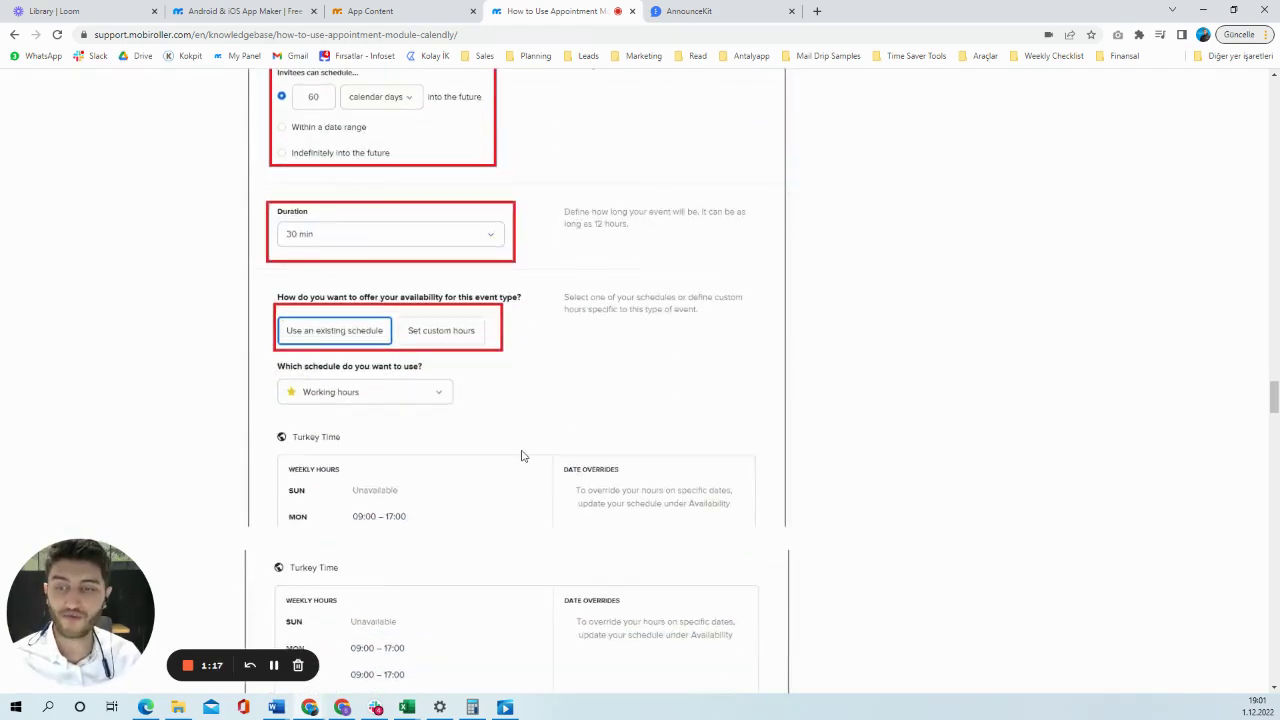
scroll(510, 460, down, 1)
scroll(490, 490, down, 4)
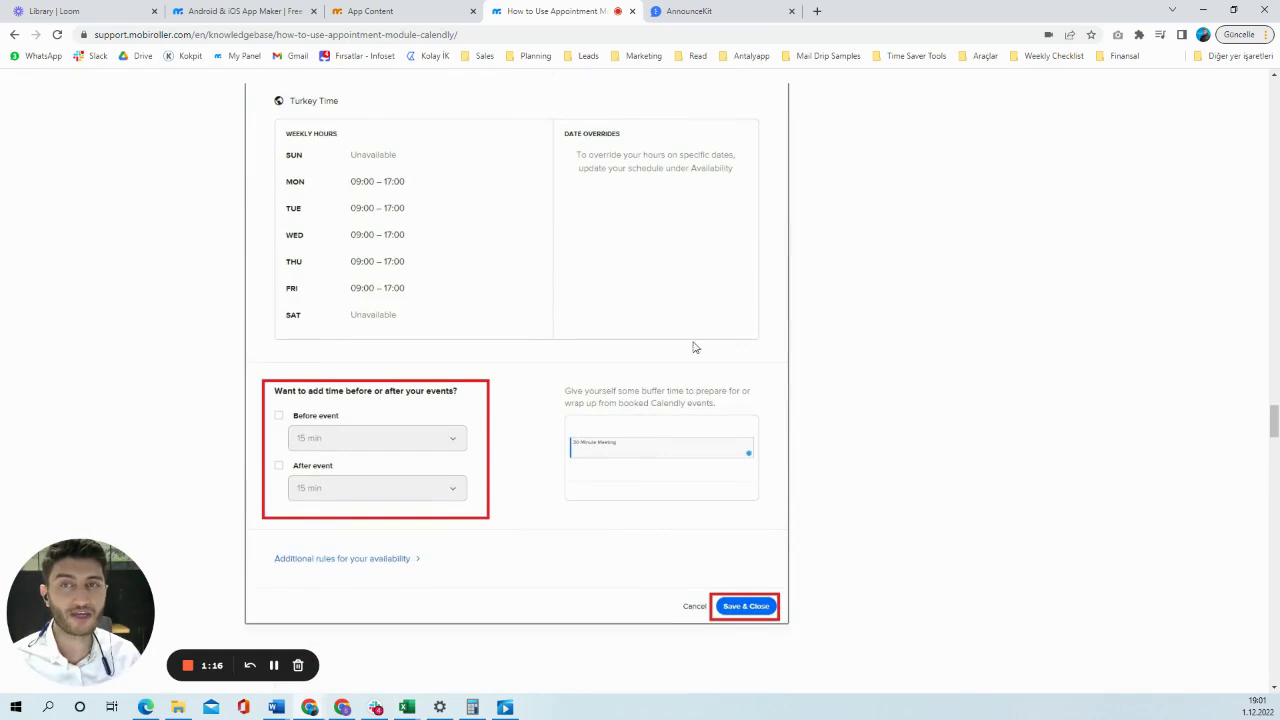
scroll(730, 355, down, 3)
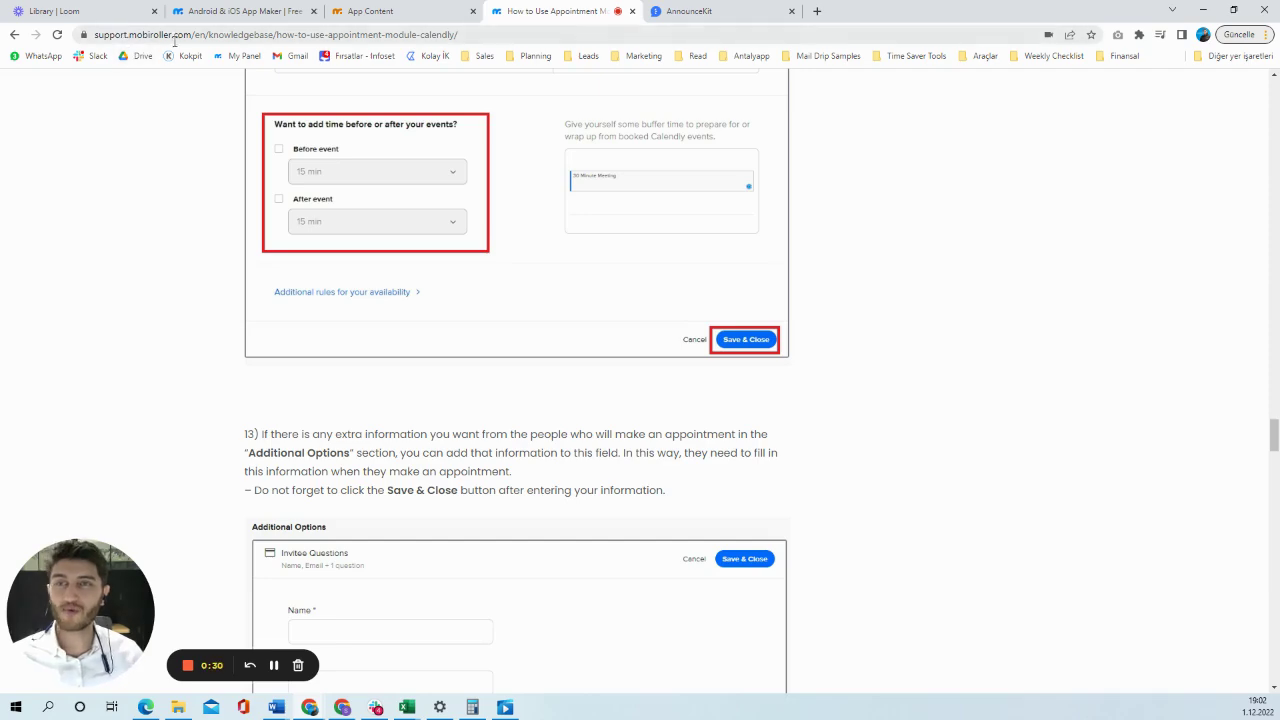
Scroll back up to the 'Create your personal access token' and Copy token screenshots
scroll(238, 138, up, 1)
scroll(238, 138, up, 3)
scroll(238, 138, up, 5)
scroll(446, 254, up, 5)
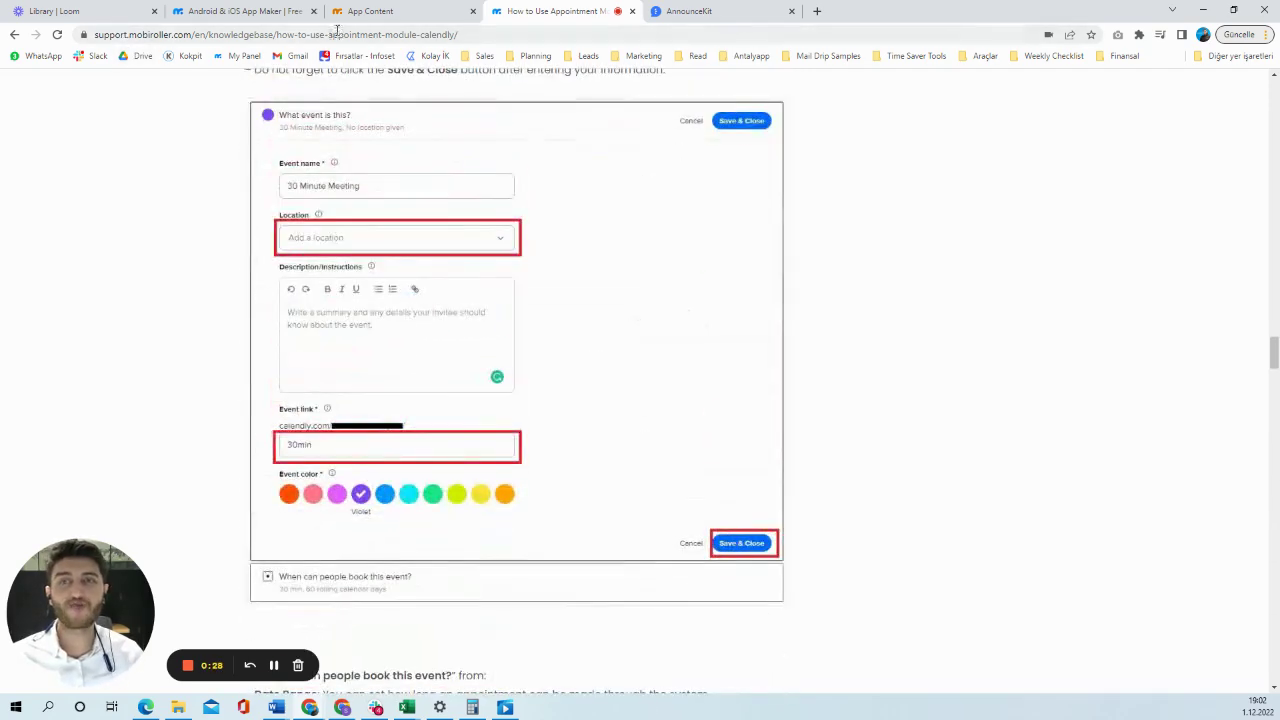
scroll(446, 254, up, 4)
scroll(446, 254, up, 2)
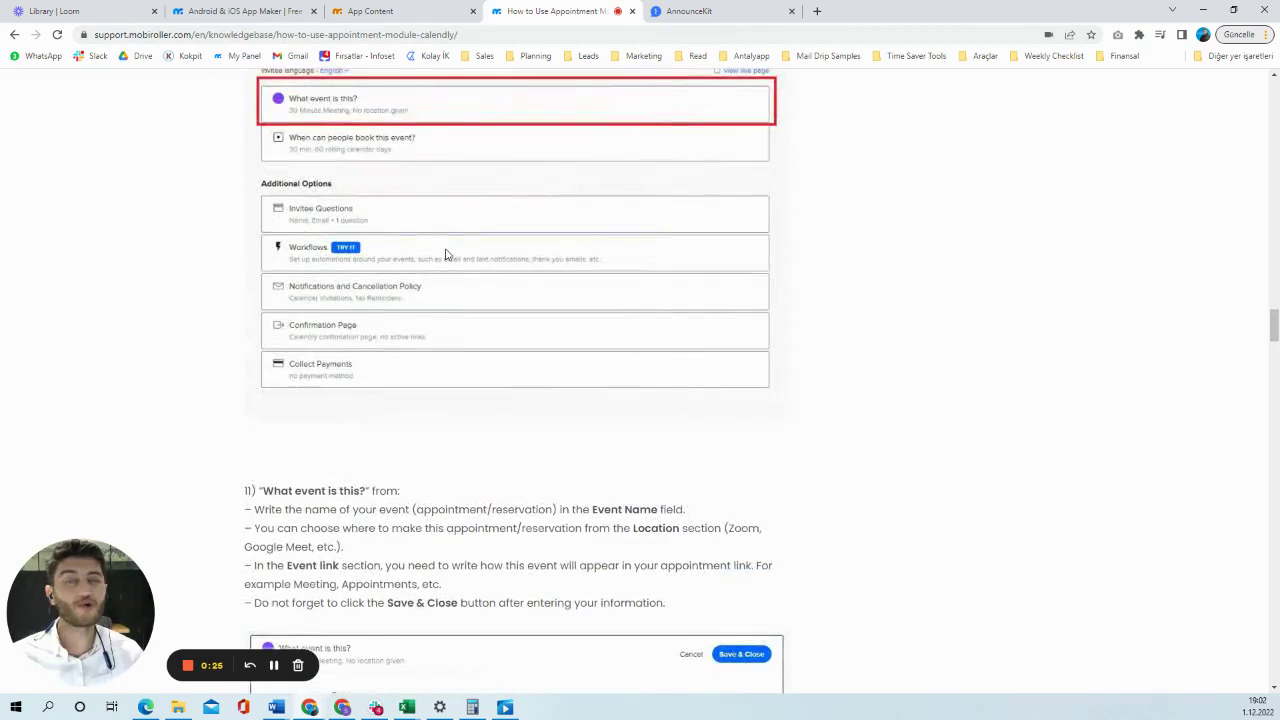
scroll(446, 254, up, 5)
scroll(446, 254, up, 3)
scroll(446, 254, up, 1)
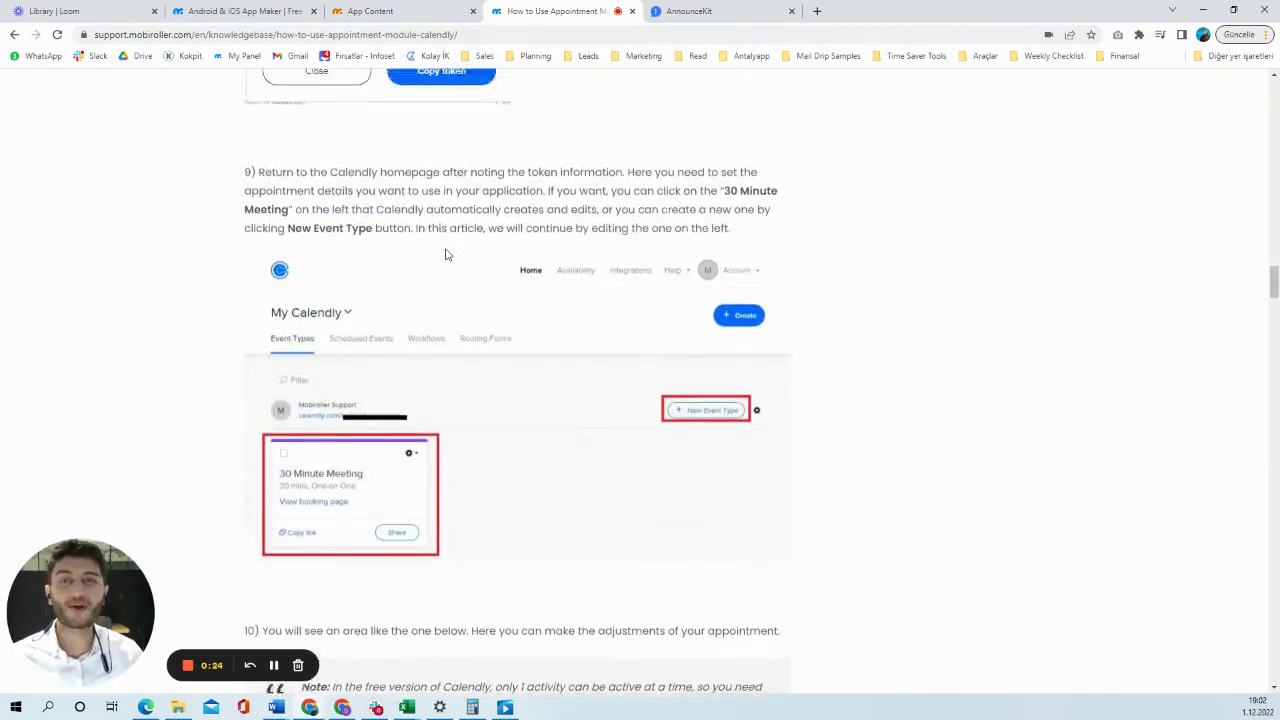
scroll(446, 254, up, 2)
scroll(446, 254, up, 3)
scroll(446, 254, up, 1)
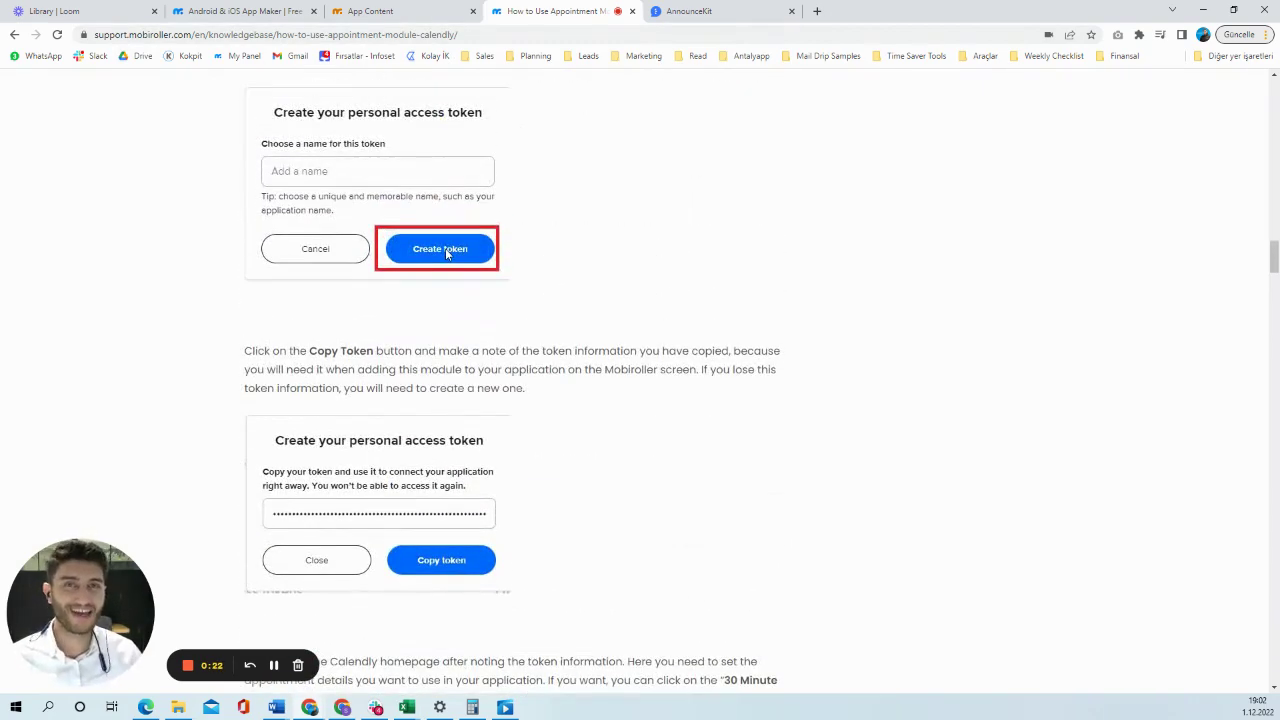